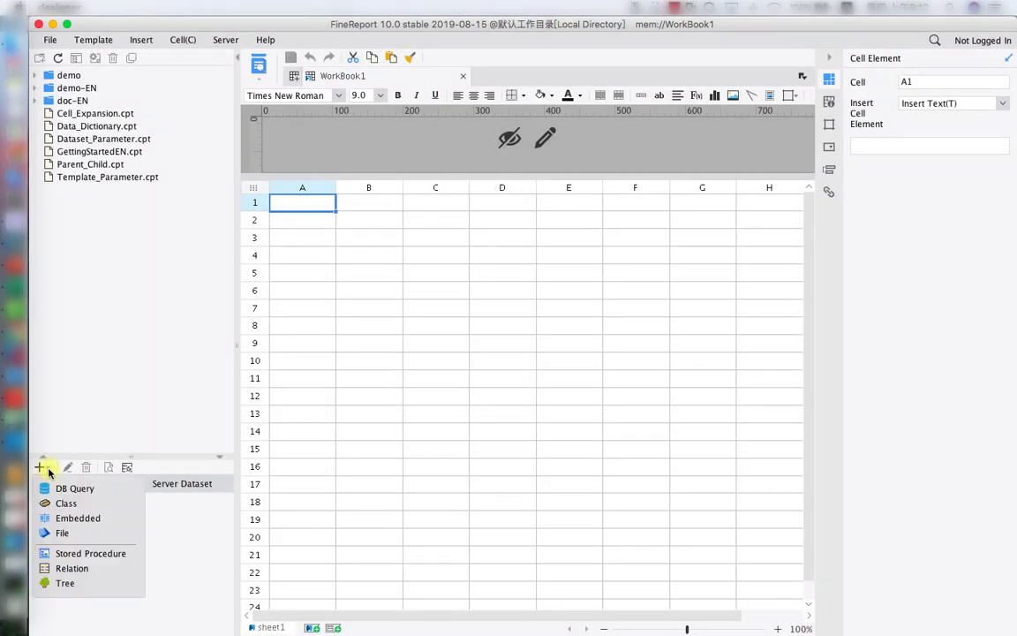
# - Start a new DB Query dataset from the Template Dataset panel's add menu
pyautogui.click(61, 490)
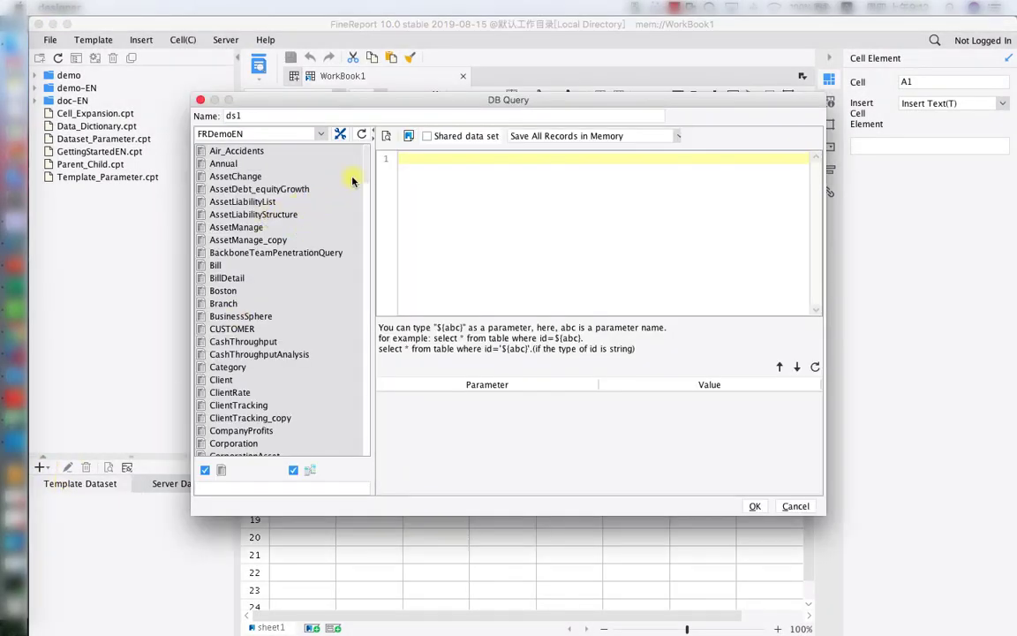
# - Define ds1 with the query SELECT * FROM Sales_Volume and confirm it
pyautogui.scroll(-5, 363, 177)
pyautogui.moveTo(368, 218); pyautogui.dragTo(375, 363)
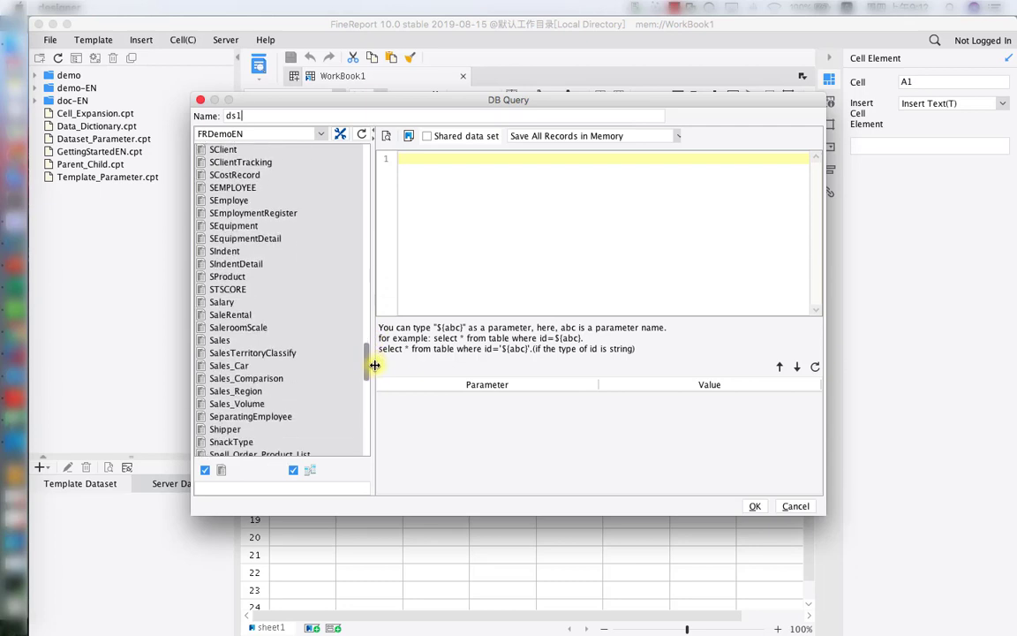
pyautogui.click(256, 392)
pyautogui.moveTo(397, 307); pyautogui.dragTo(456, 226)
pyautogui.click(468, 240)
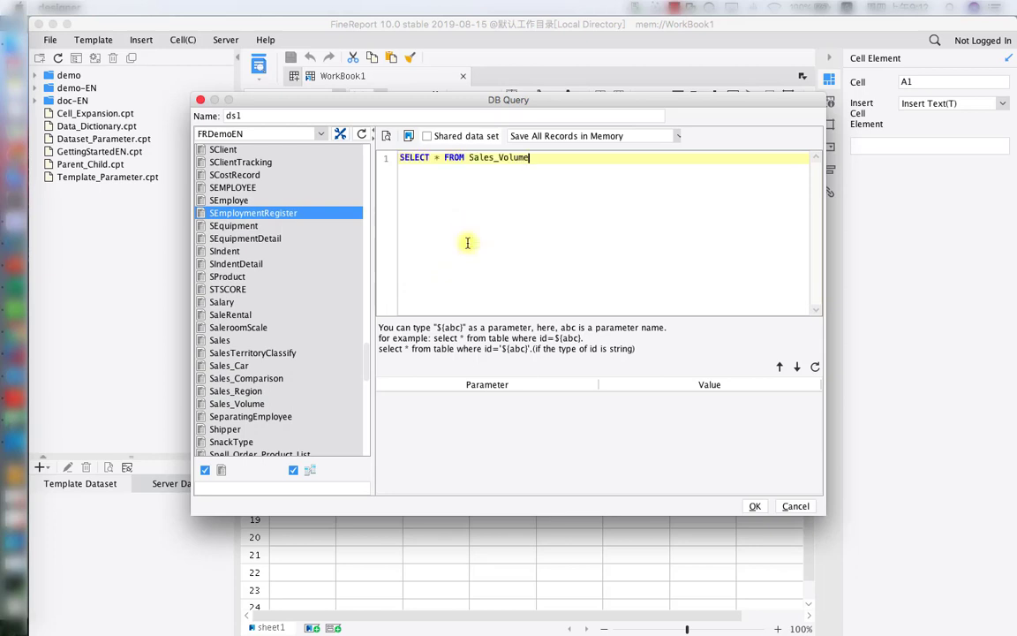
pyautogui.click(754, 507)
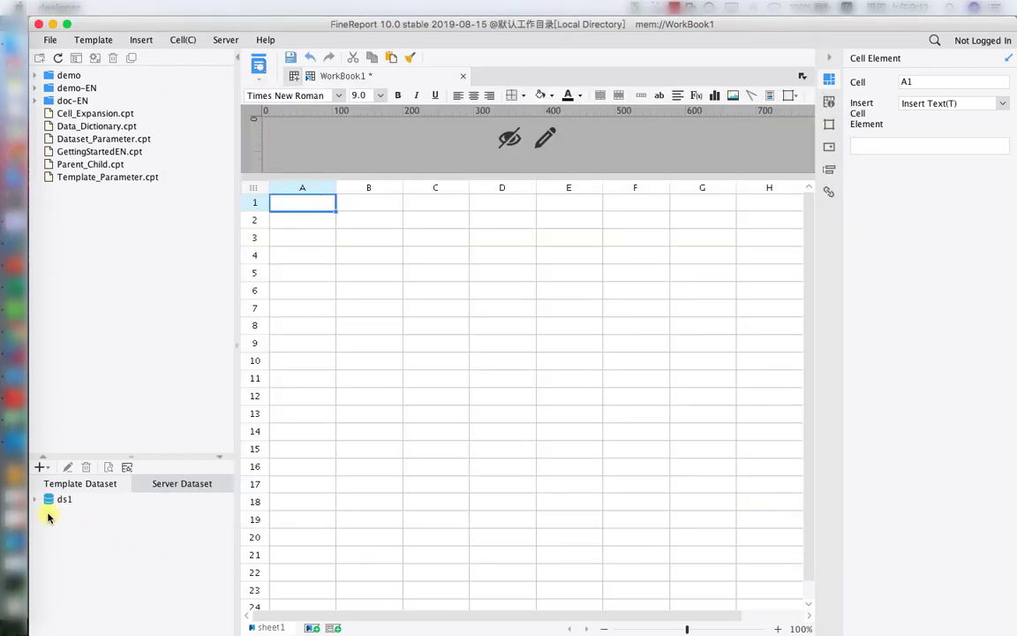
# - Bind Region and Salesperson left to right into A2:B2, and Sales_Volume into C2
pyautogui.click(35, 500)
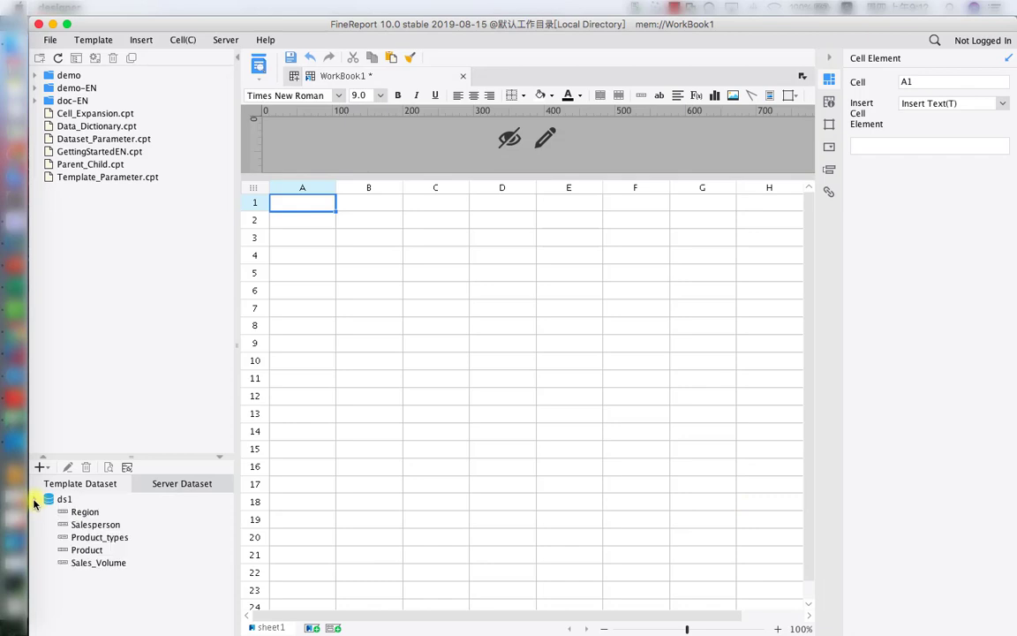
pyautogui.click(79, 512)
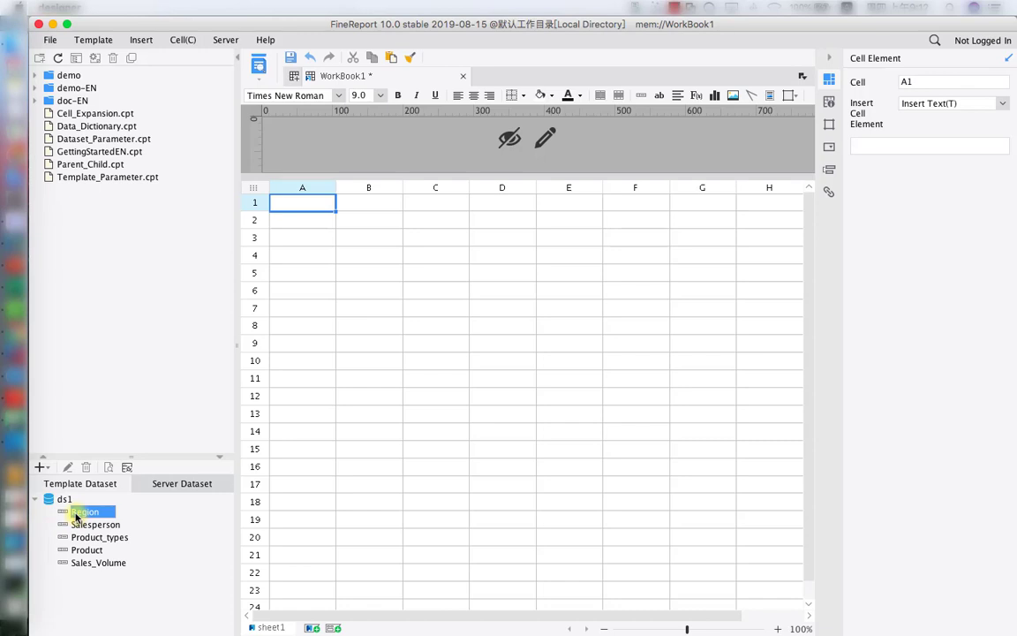
pyautogui.keyDown('shift'); pyautogui.click(79, 524); pyautogui.keyUp('shift')
pyautogui.moveTo(91, 517); pyautogui.dragTo(311, 218)
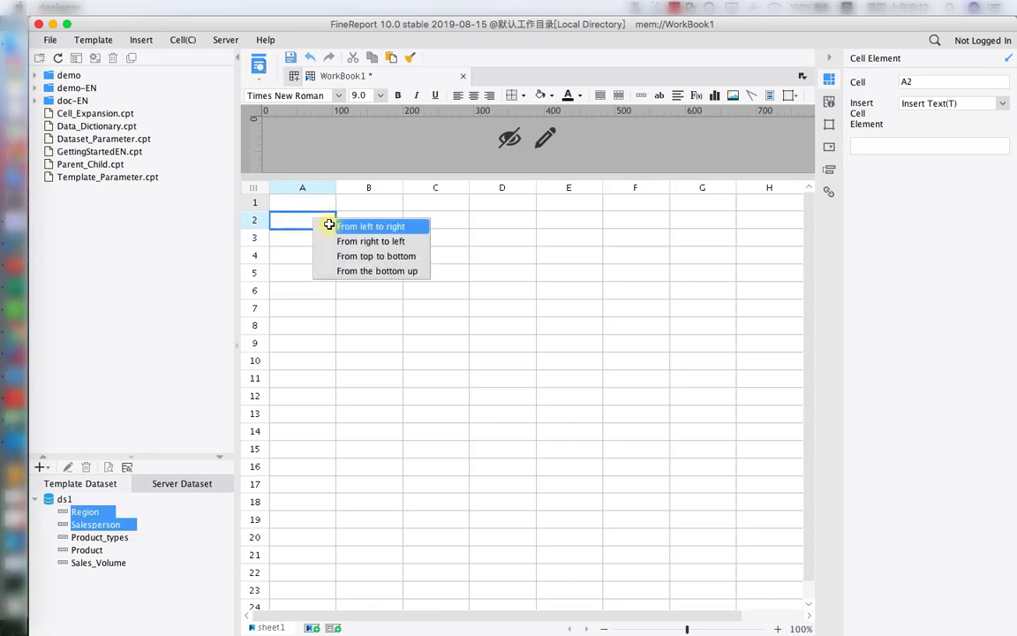
pyautogui.click(332, 226)
pyautogui.moveTo(89, 567); pyautogui.dragTo(428, 221)
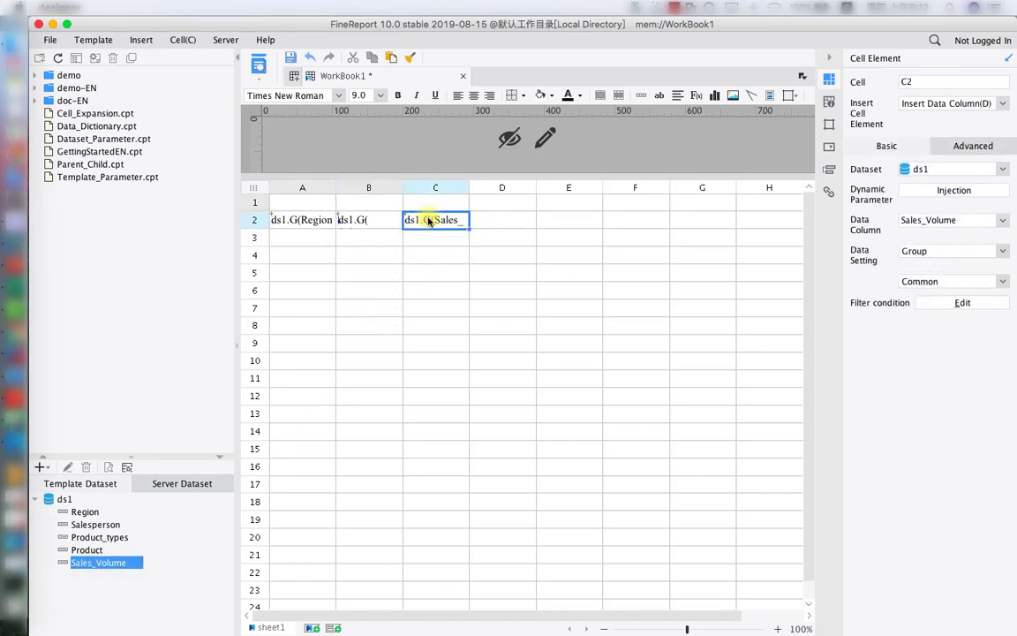
pyautogui.click(314, 203)
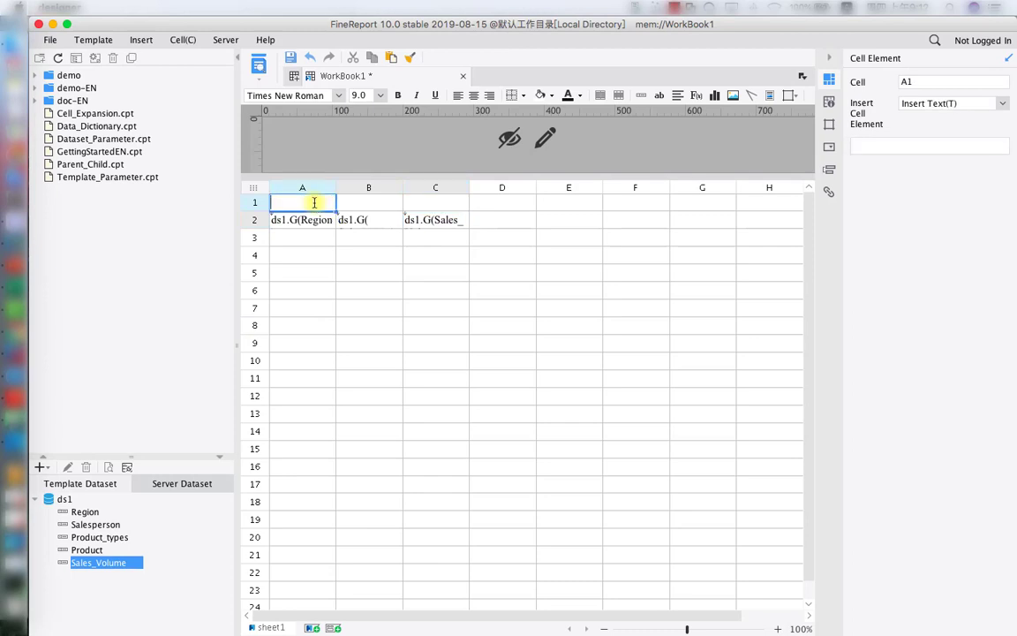
# - Enter headers Region, Salesperson and Sales Volume in A1, B1 and C1
pyautogui.write('Region')
pyautogui.click(350, 202)
pyautogui.write('Salesperson')
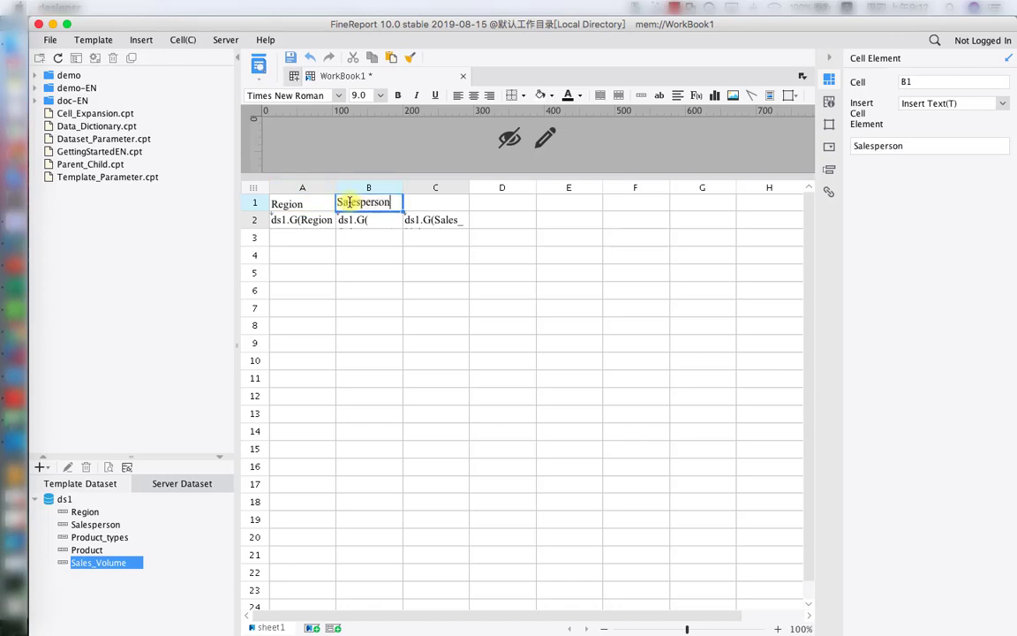
pyautogui.click(417, 203)
pyautogui.write('Sales')
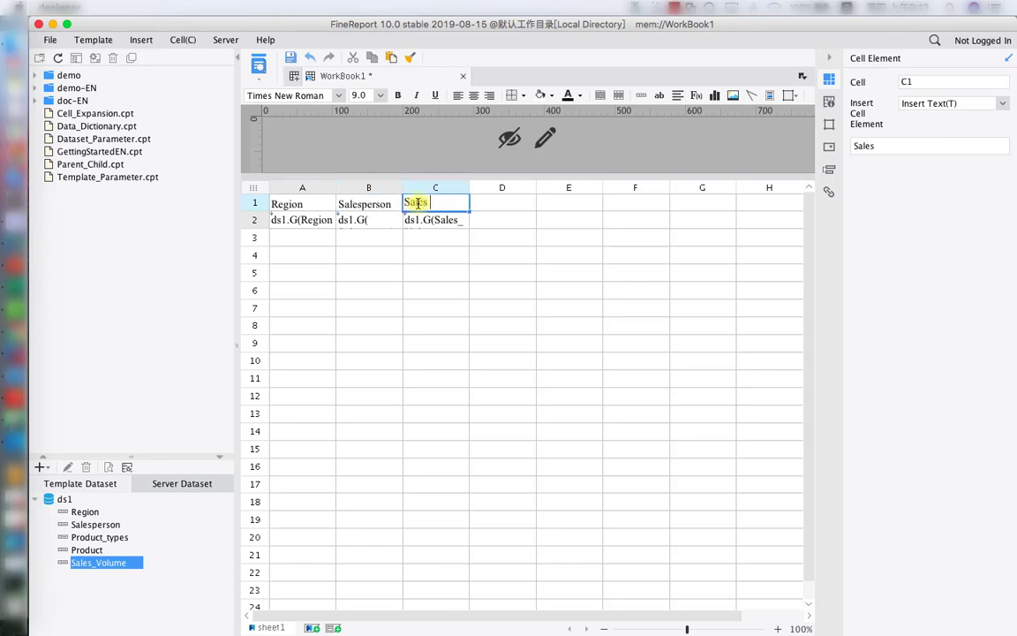
pyautogui.write(' Volume')
pyautogui.moveTo(284, 202); pyautogui.dragTo(430, 222)
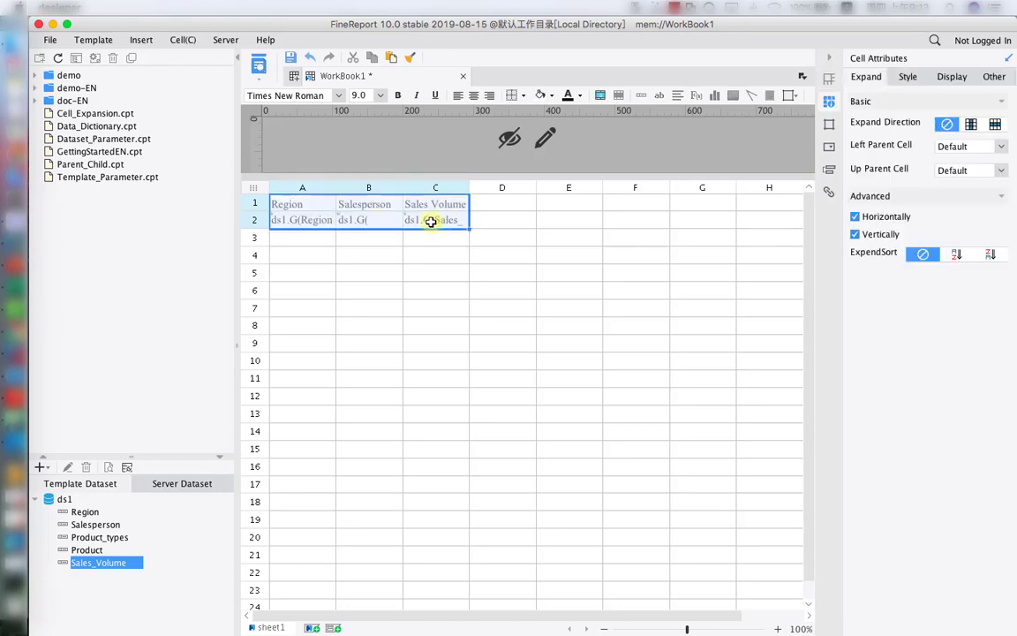
# - Center-align A1:C2 and give every cell all borders
pyautogui.click(474, 95)
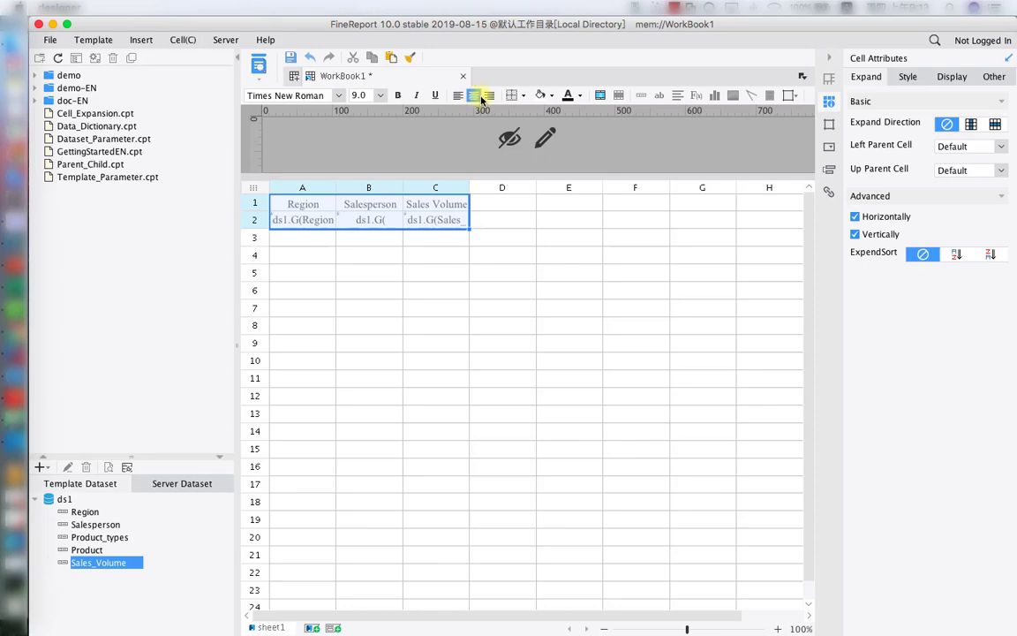
pyautogui.click(525, 100)
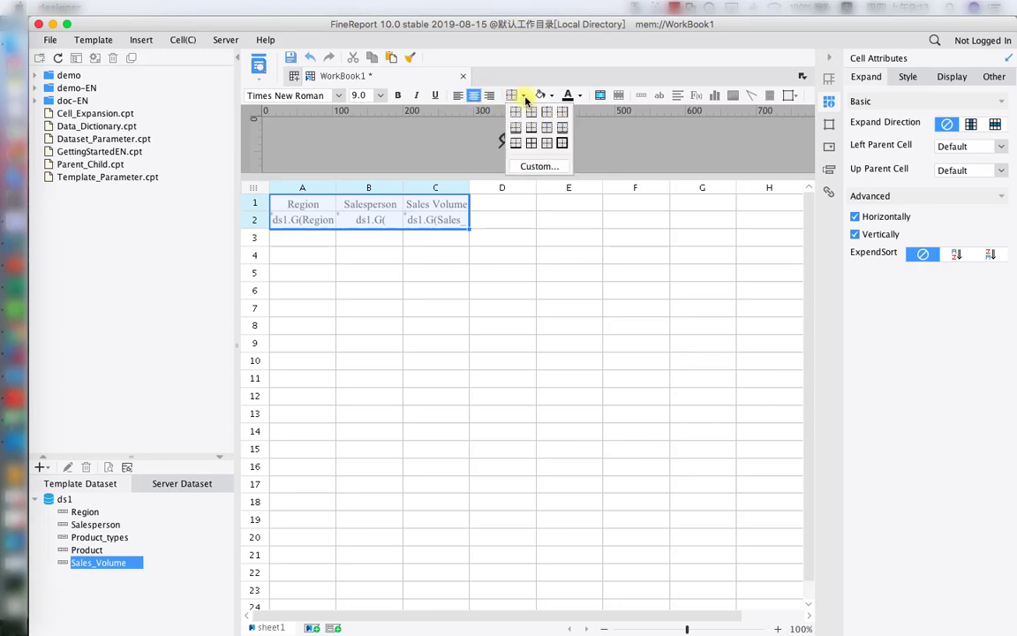
pyautogui.click(532, 142)
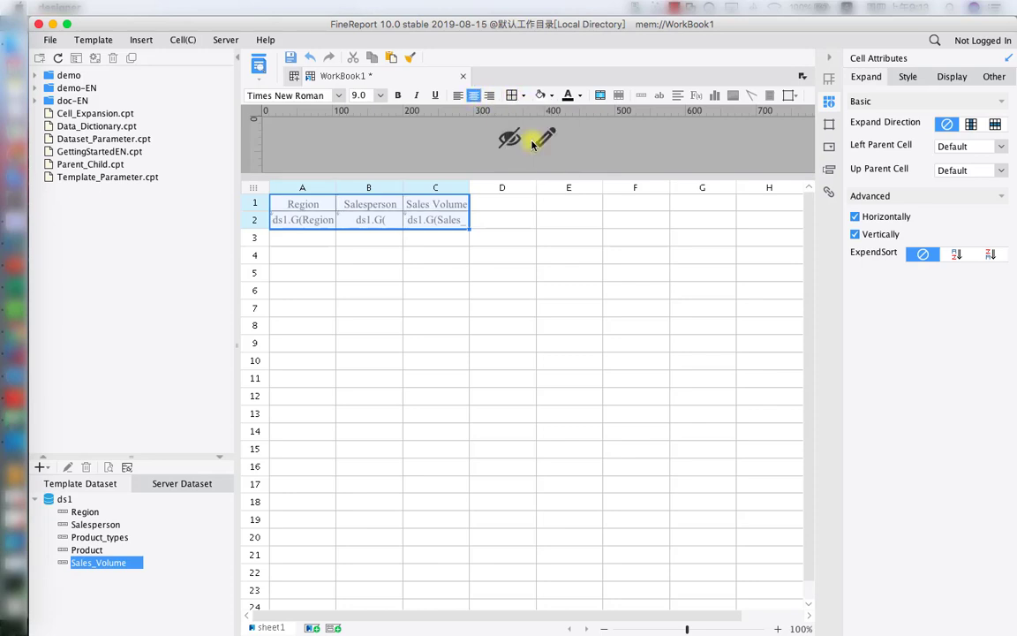
# - Fill the header cells A1:C1 with grey
pyautogui.click(293, 204)
pyautogui.moveTo(377, 204); pyautogui.dragTo(432, 209)
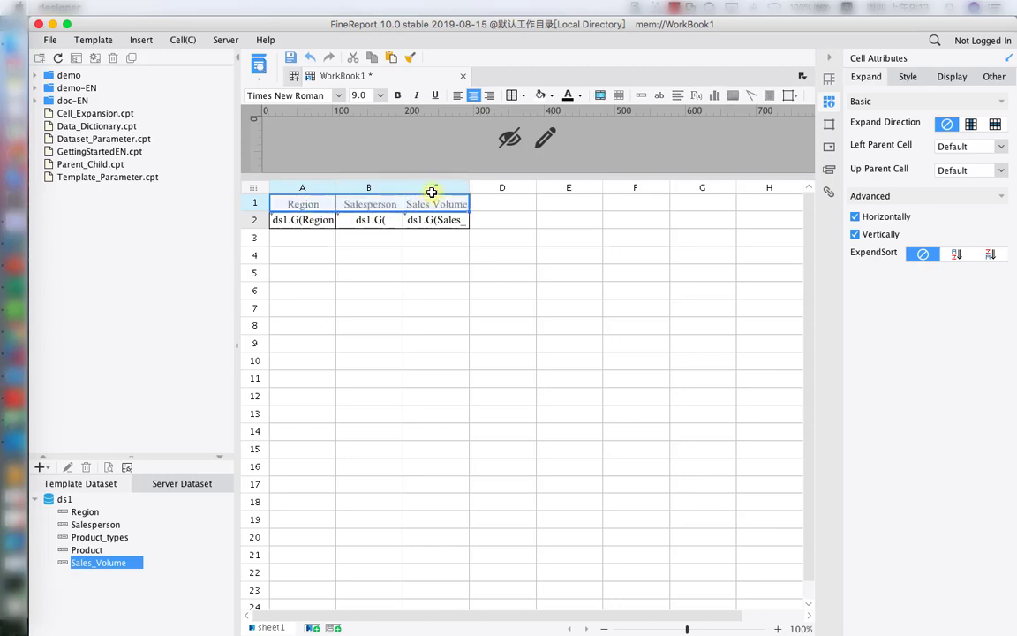
pyautogui.click(554, 97)
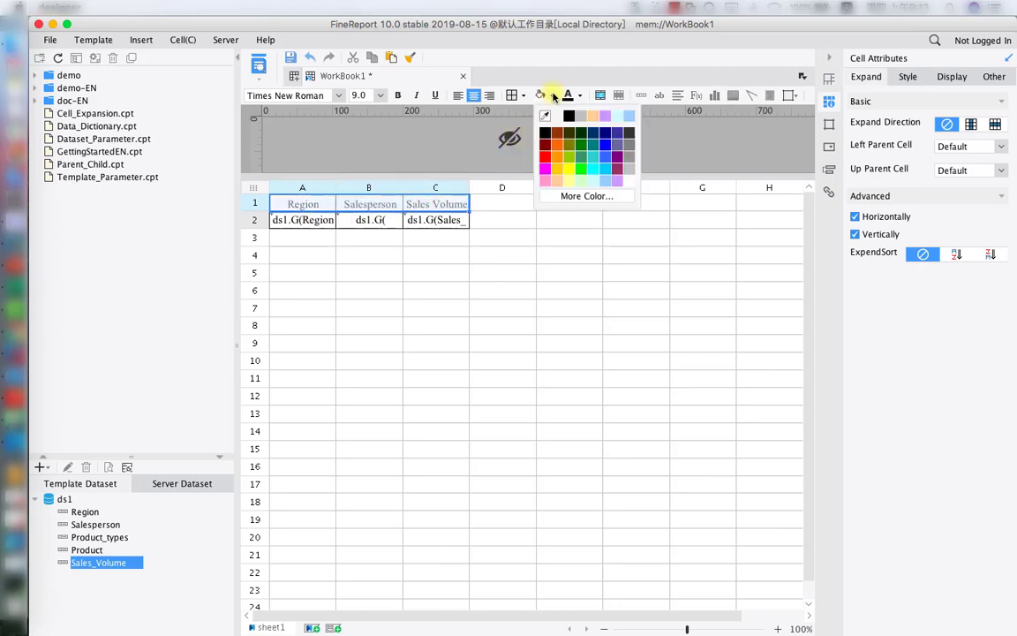
pyautogui.click(581, 116)
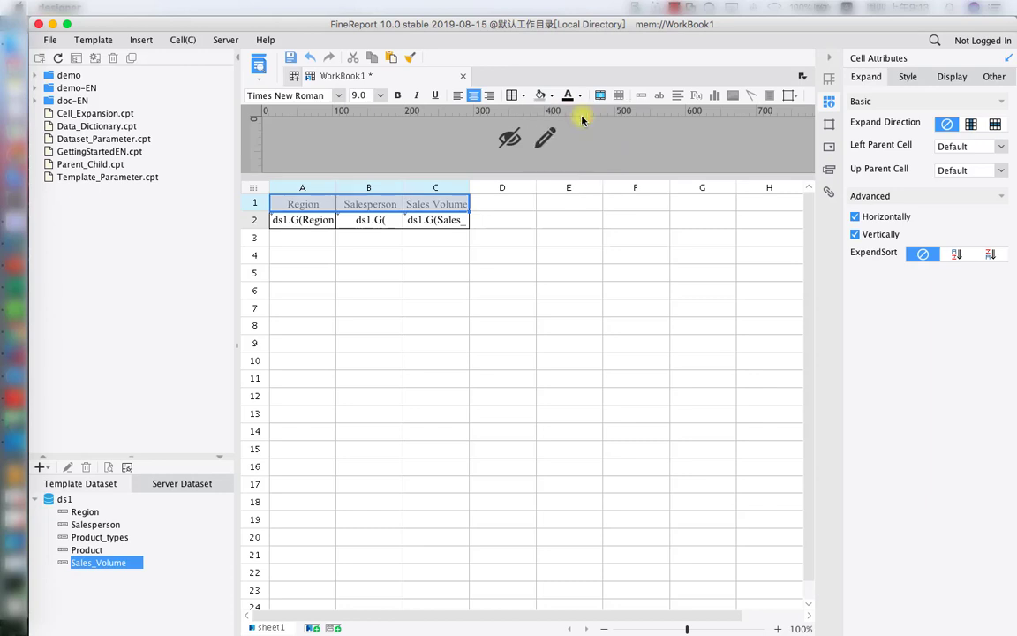
# - Save the template as Parameter_Linkage.cpt in the reportlets folder
pyautogui.click(290, 59)
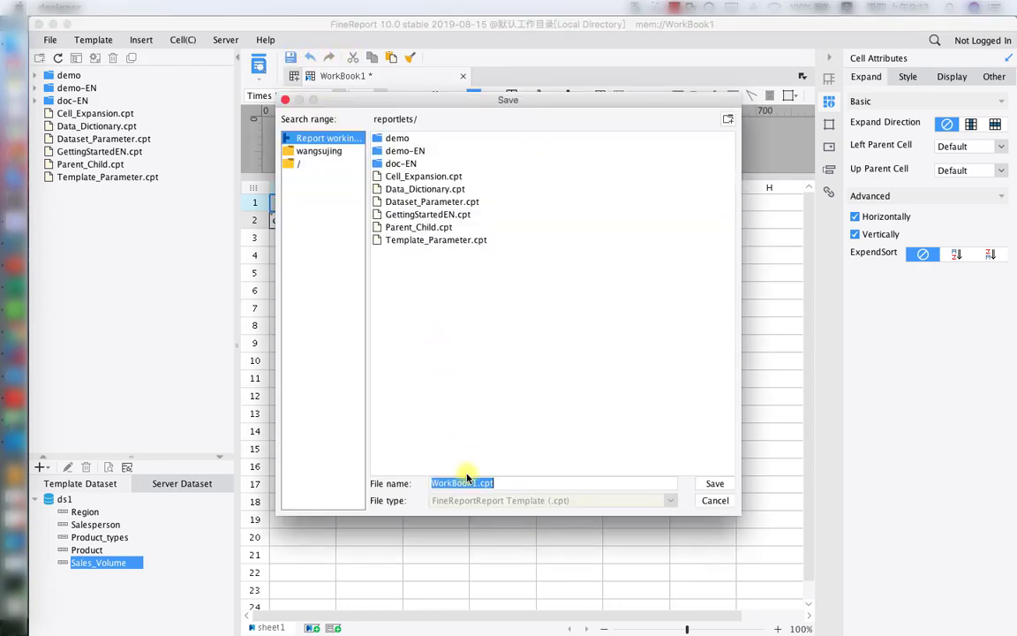
pyautogui.click(476, 484)
pyautogui.moveTo(477, 484); pyautogui.dragTo(432, 484)
pyautogui.write('Param')
pyautogui.write('eter')
pyautogui.write('_Lin')
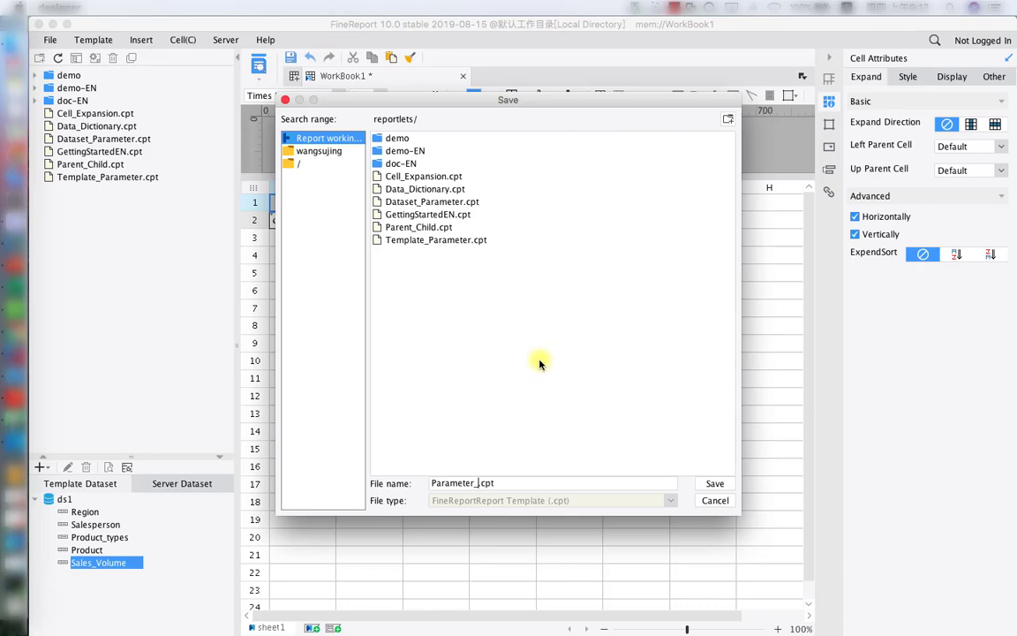
pyautogui.write('kage')
pyautogui.click(712, 483)
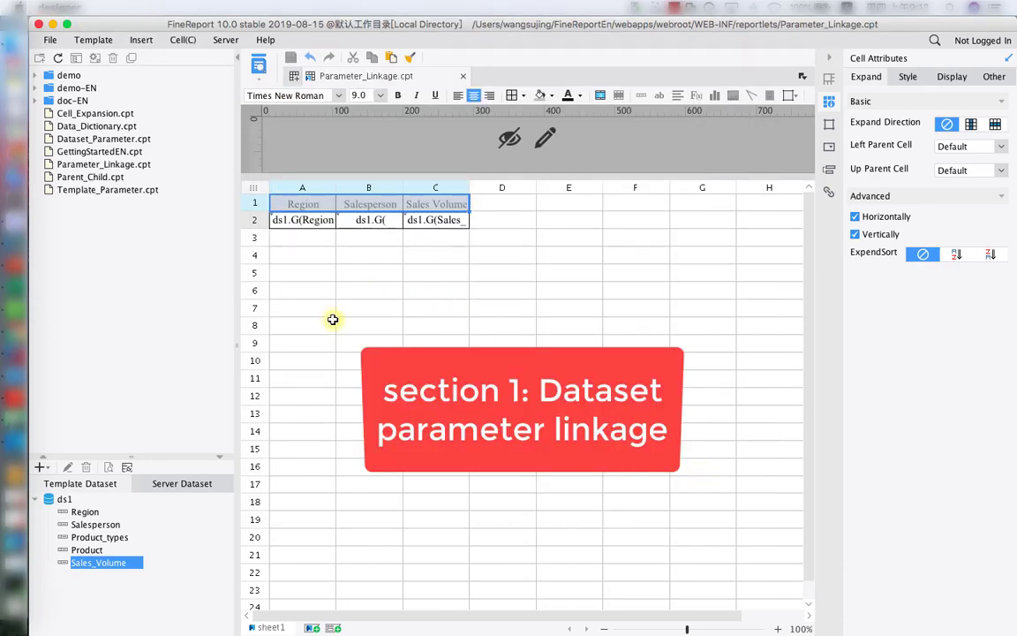
# - Add a WHERE clause to ds1 using ${productType} and ${product}, refresh parameters, and save
pyautogui.click(64, 501)
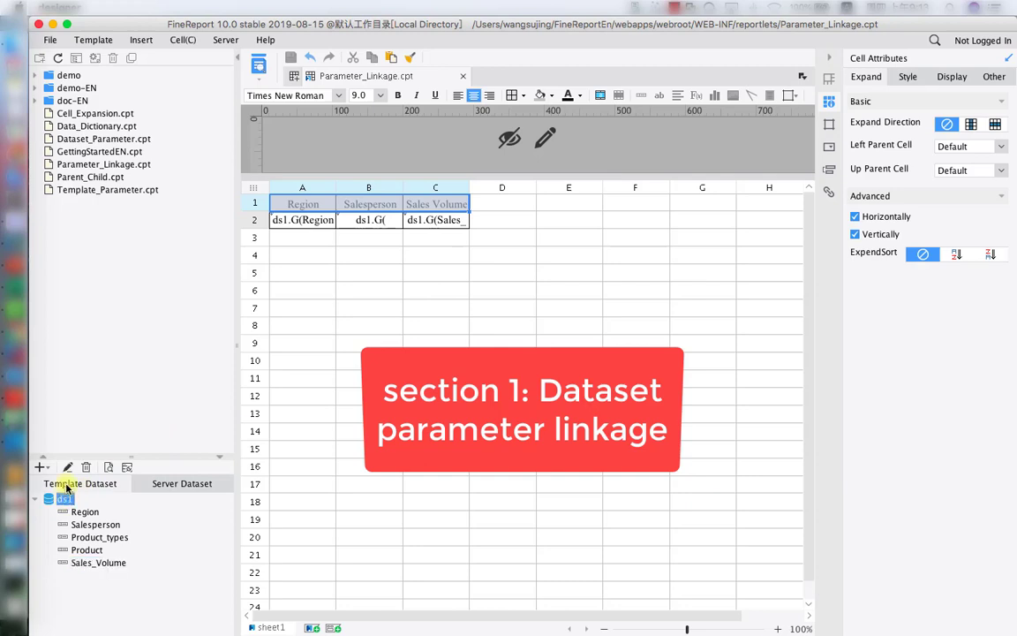
pyautogui.click(69, 470)
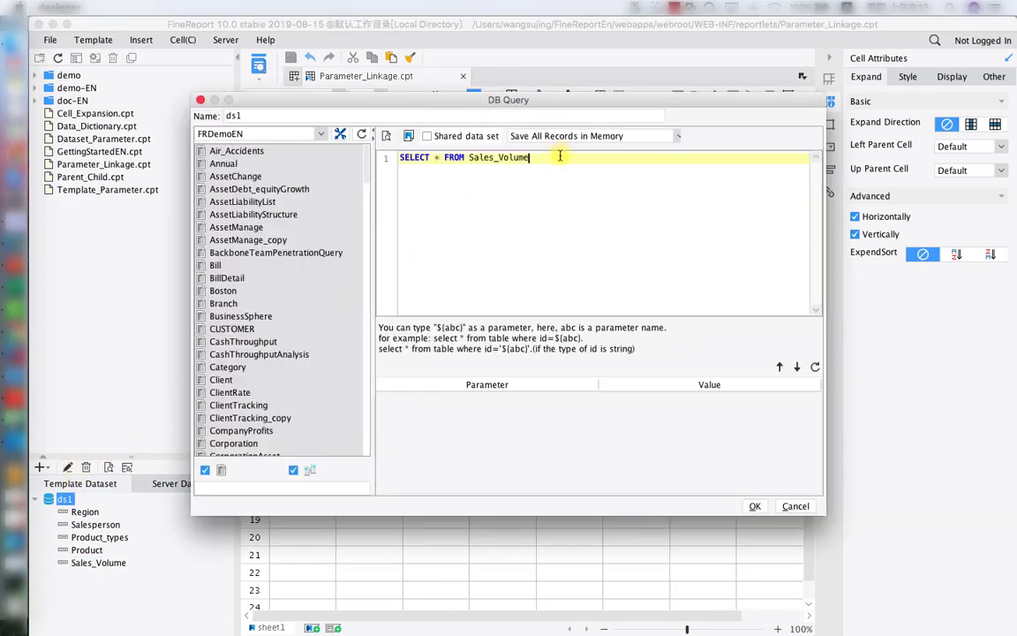
pyautogui.write("here Product_types='")
pyautogui.write("${}'")
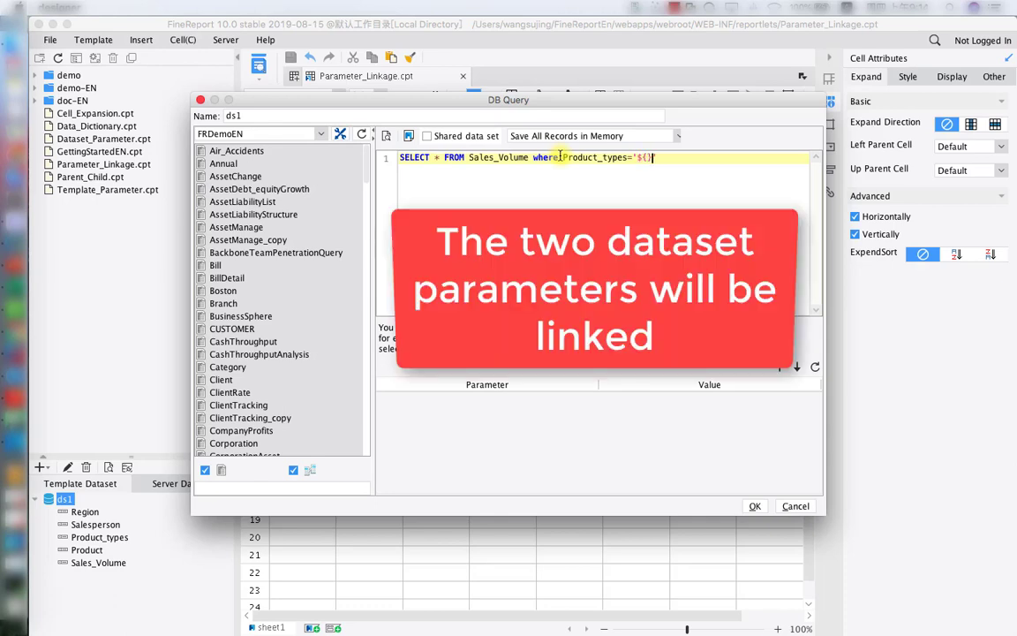
pyautogui.write('productType')
pyautogui.write(' and')
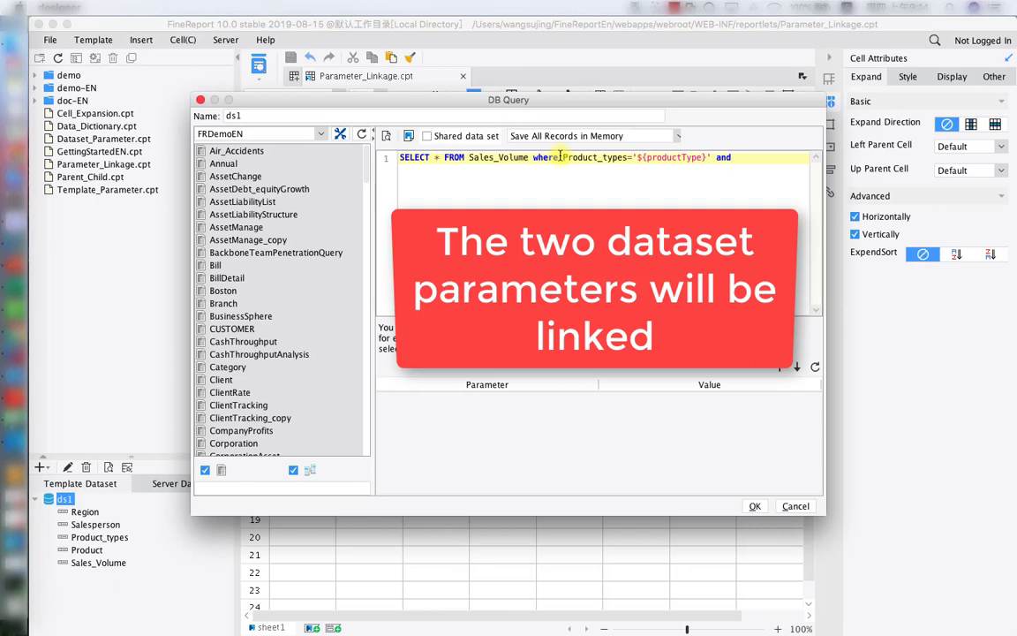
pyautogui.write(' Produc')
pyautogui.write("t='${product")
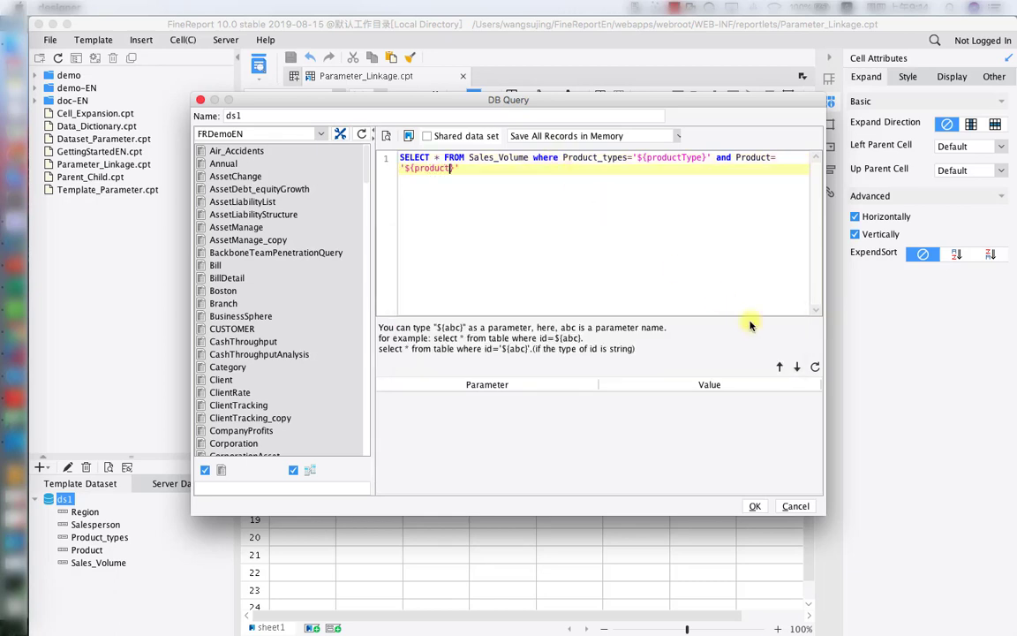
pyautogui.click(815, 367)
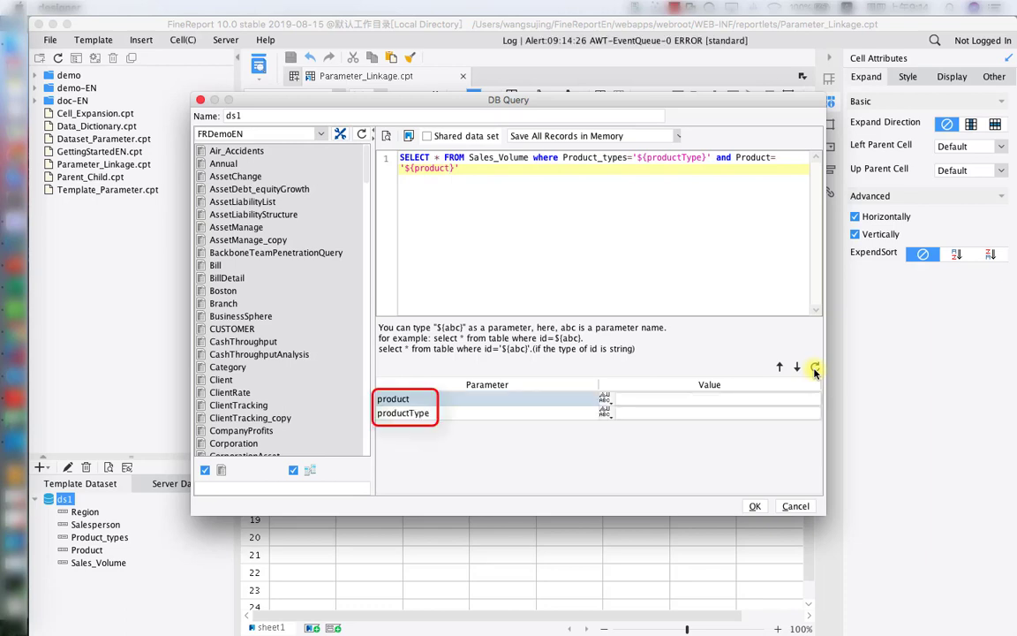
pyautogui.click(756, 507)
# - Close the Parameters prompt without values and open the parameter interface editor
pyautogui.click(441, 274)
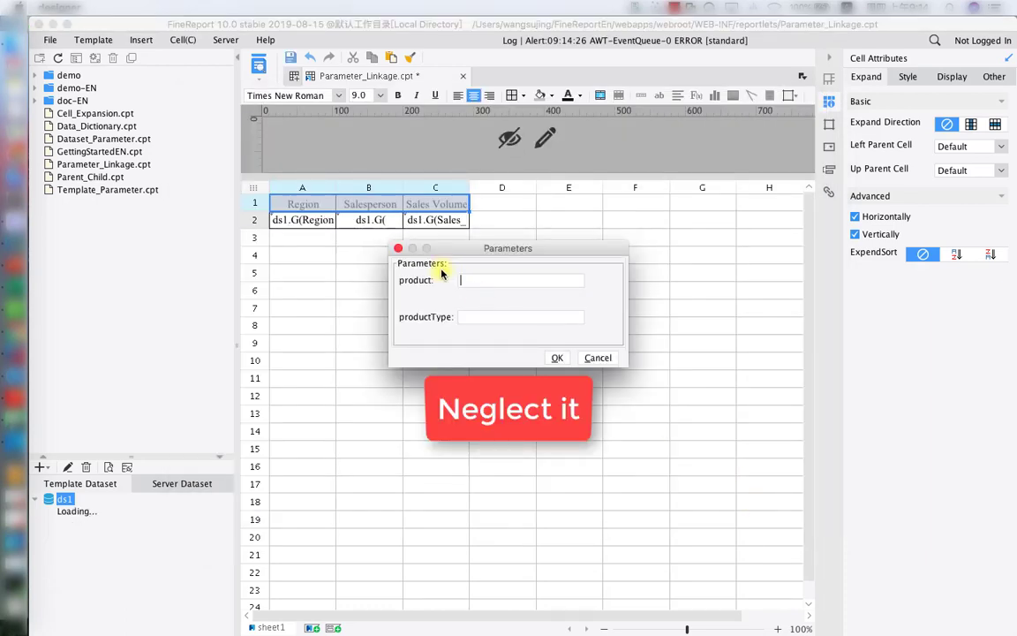
pyautogui.click(398, 248)
pyautogui.click(544, 141)
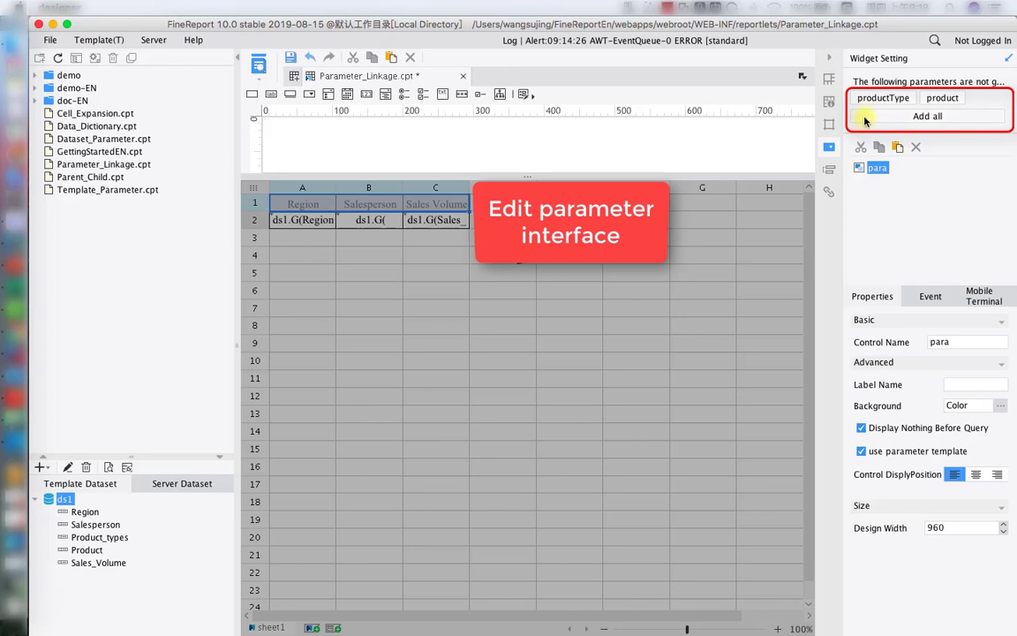
# - Add all parameter widgets and make productType and product Drop-down Box widgets
pyautogui.click(864, 118)
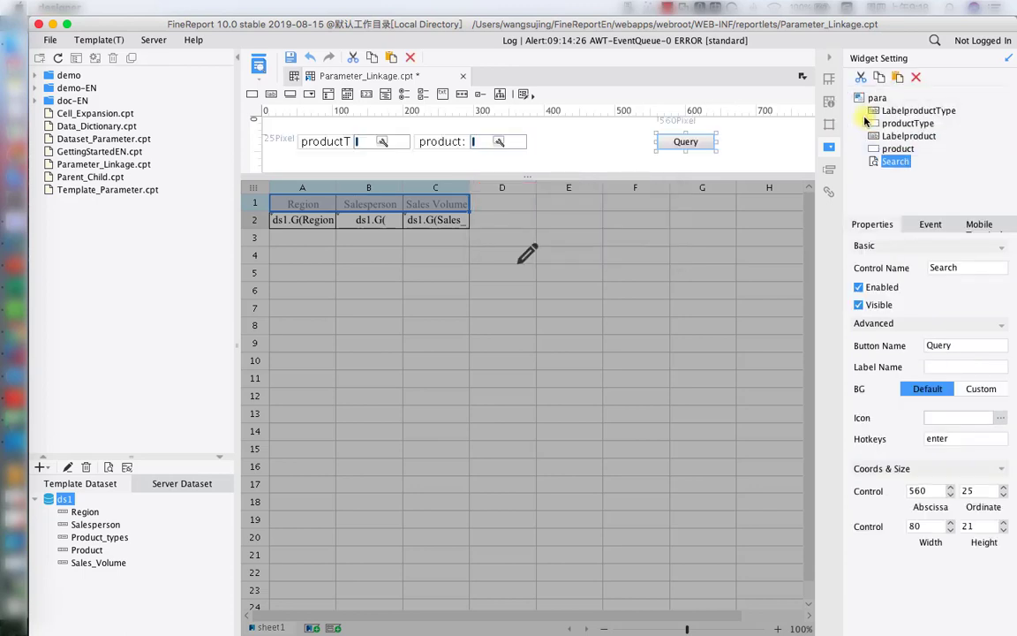
pyautogui.click(382, 142)
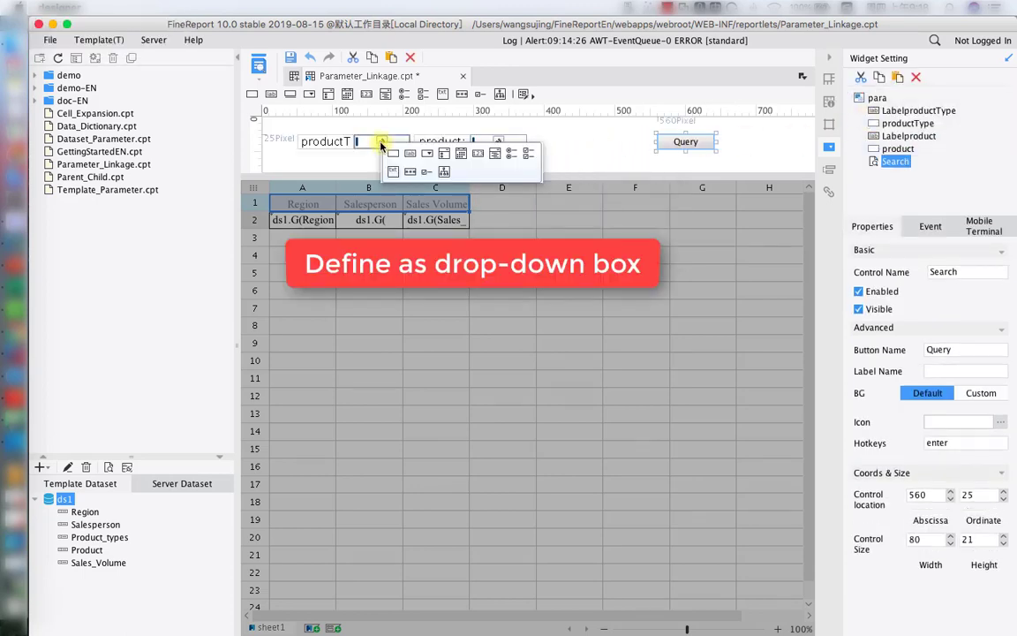
pyautogui.click(428, 154)
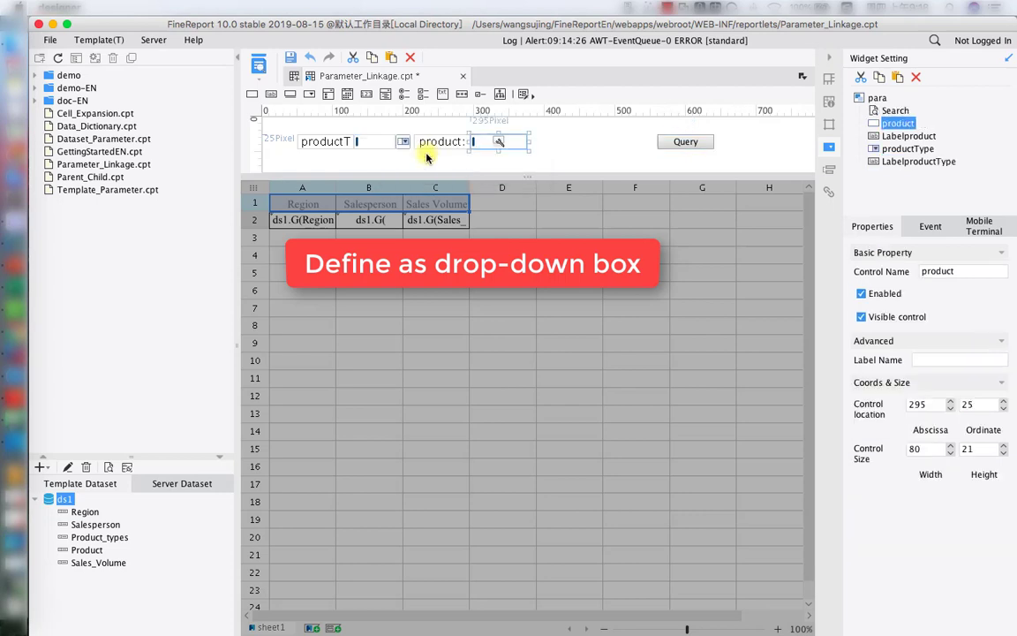
pyautogui.click(498, 141)
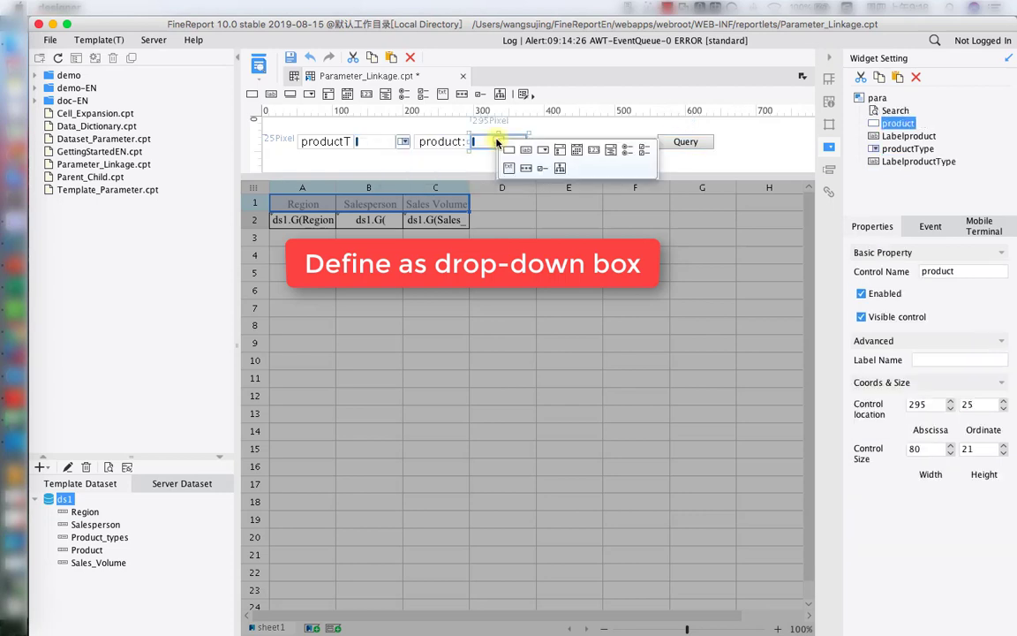
pyautogui.click(542, 150)
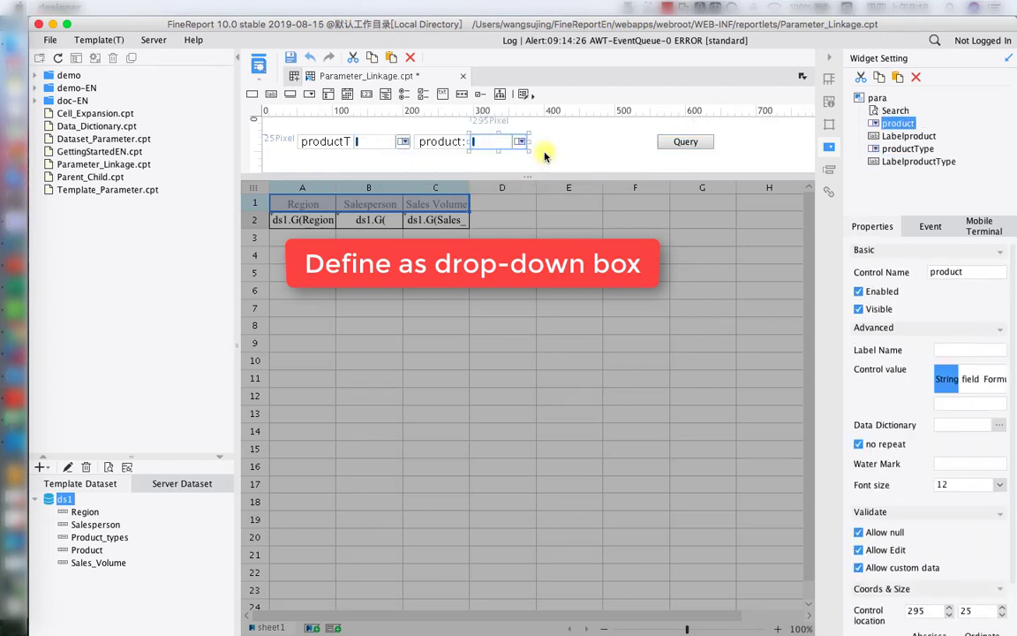
pyautogui.click(380, 144)
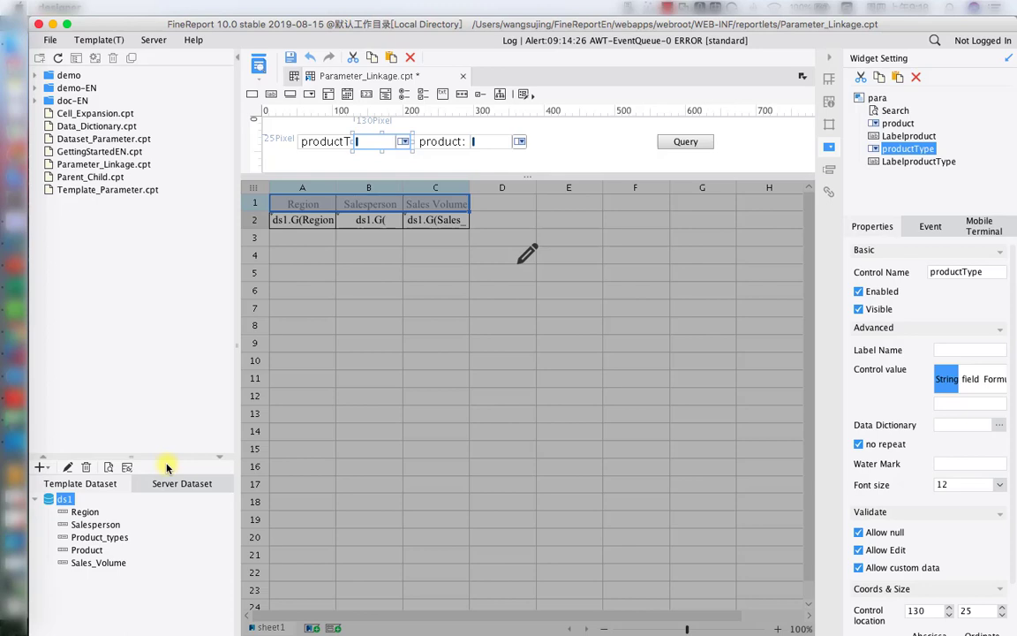
# - Create dataset ds2 with the query SELECT Product_types FROM Sales_Volume
pyautogui.click(42, 468)
pyautogui.click(49, 484)
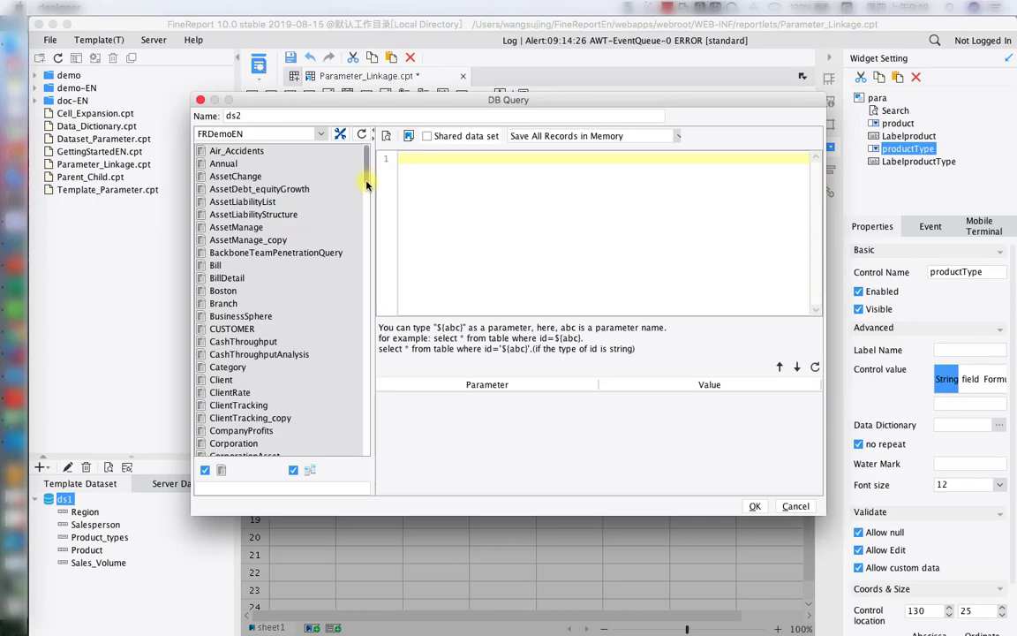
pyautogui.scroll(-6, 367, 240)
pyautogui.scroll(-20, 366, 240)
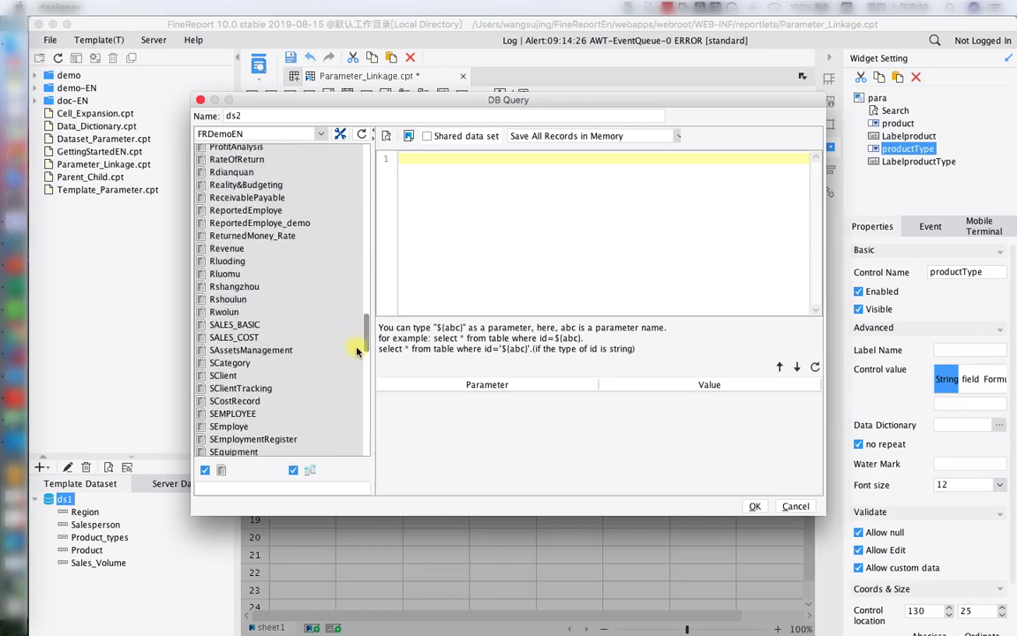
pyautogui.scroll(-5, 357, 370)
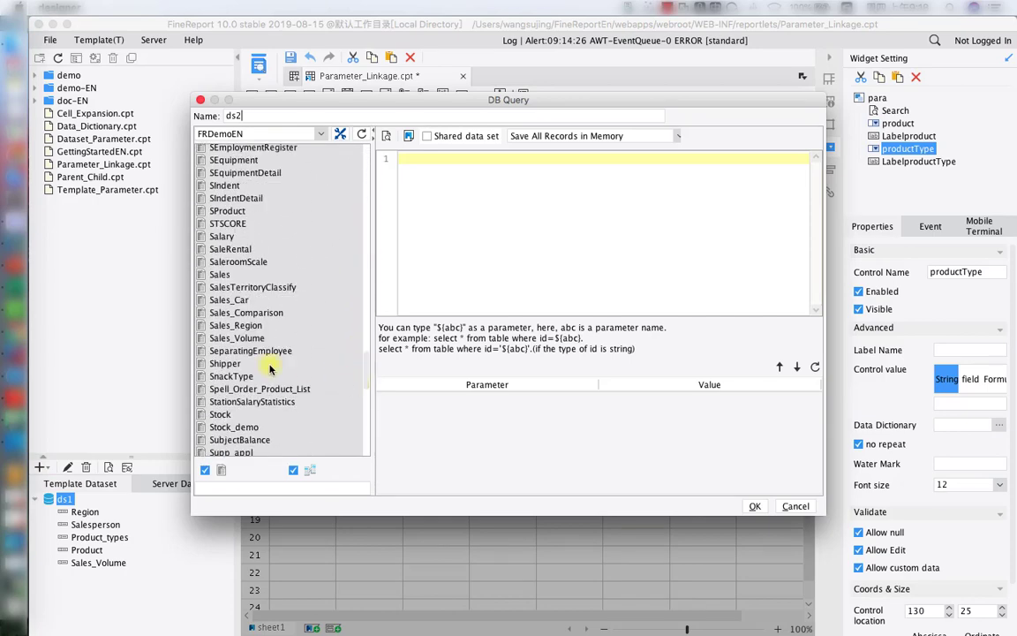
pyautogui.moveTo(237, 344); pyautogui.dragTo(477, 210)
pyautogui.click(494, 226)
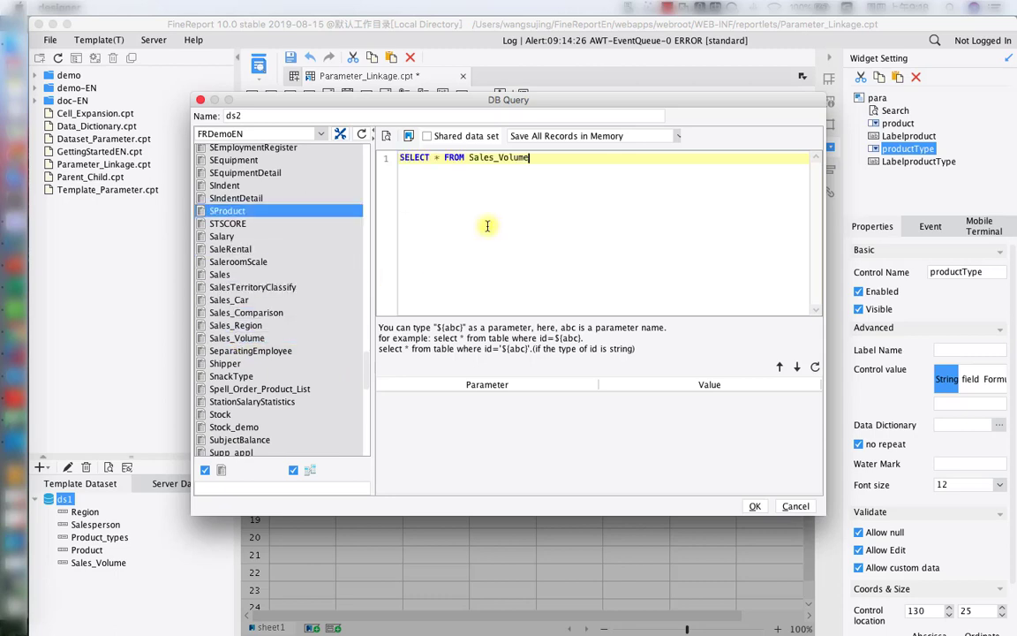
pyautogui.doubleClick(437, 158)
pyautogui.write('Product')
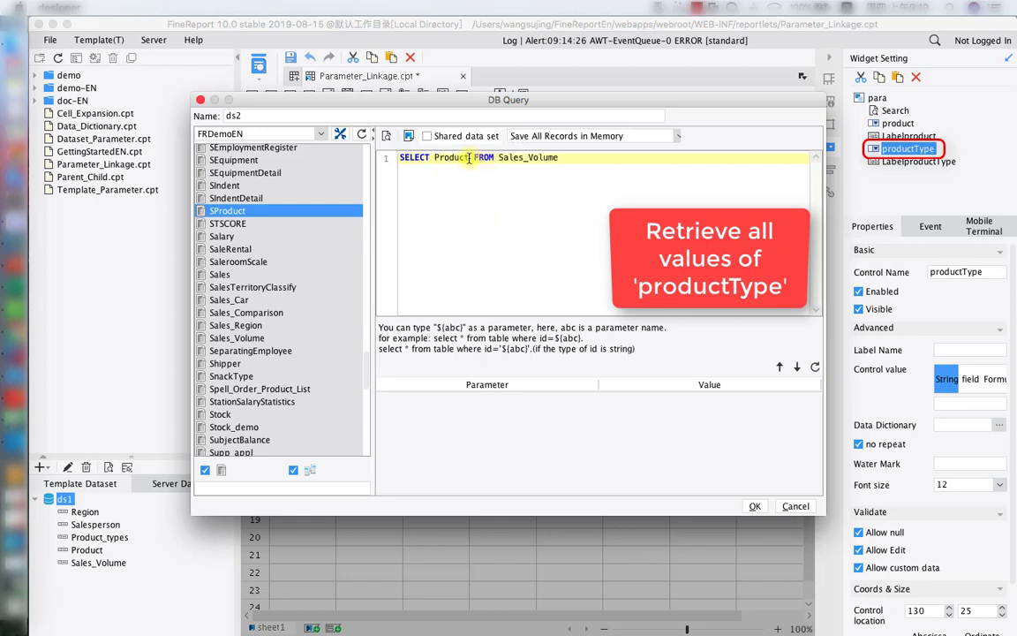
pyautogui.write('_types')
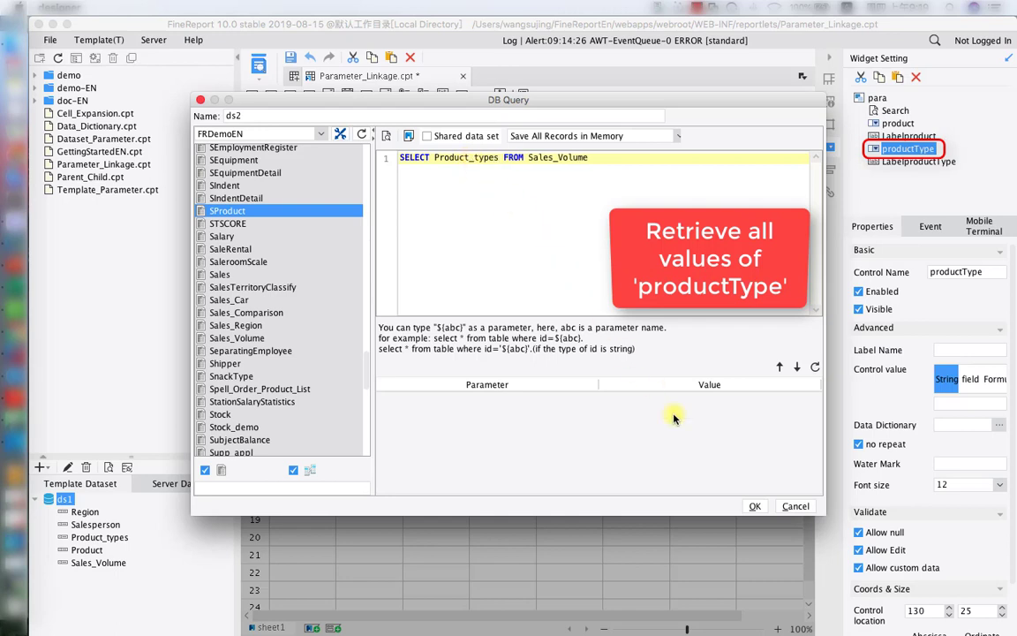
pyautogui.click(753, 507)
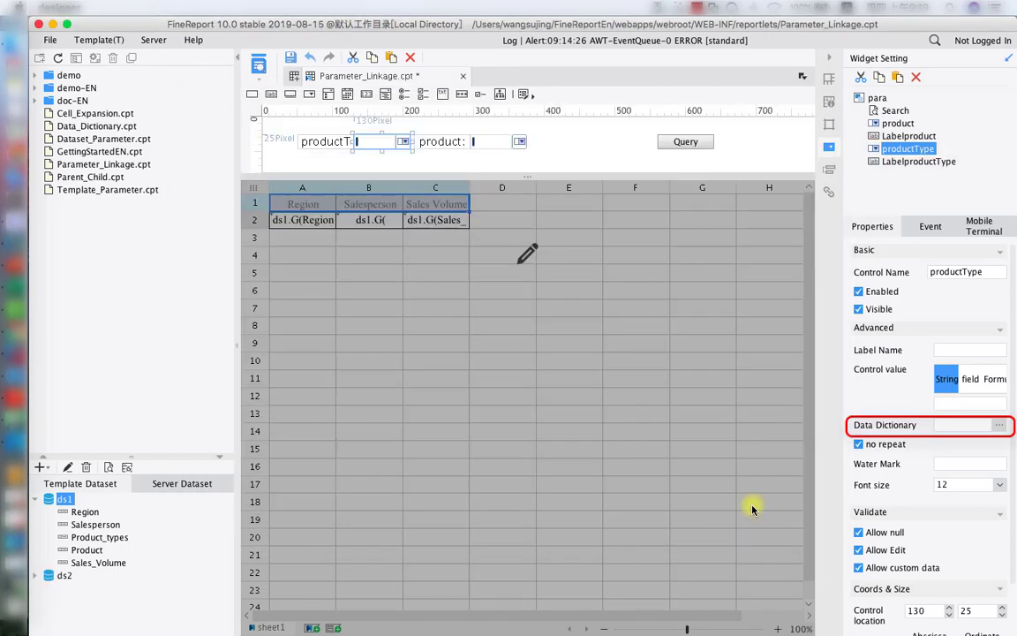
# - Set the productType drop-down's data dictionary to a Data Query on ds2 using Product_types
pyautogui.click(999, 425)
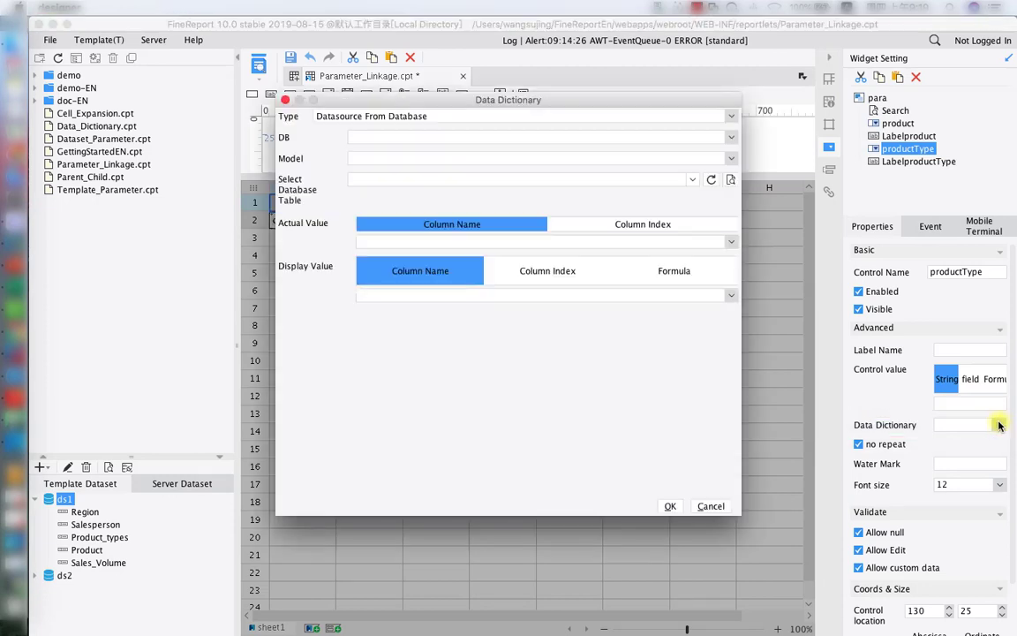
pyautogui.click(731, 116)
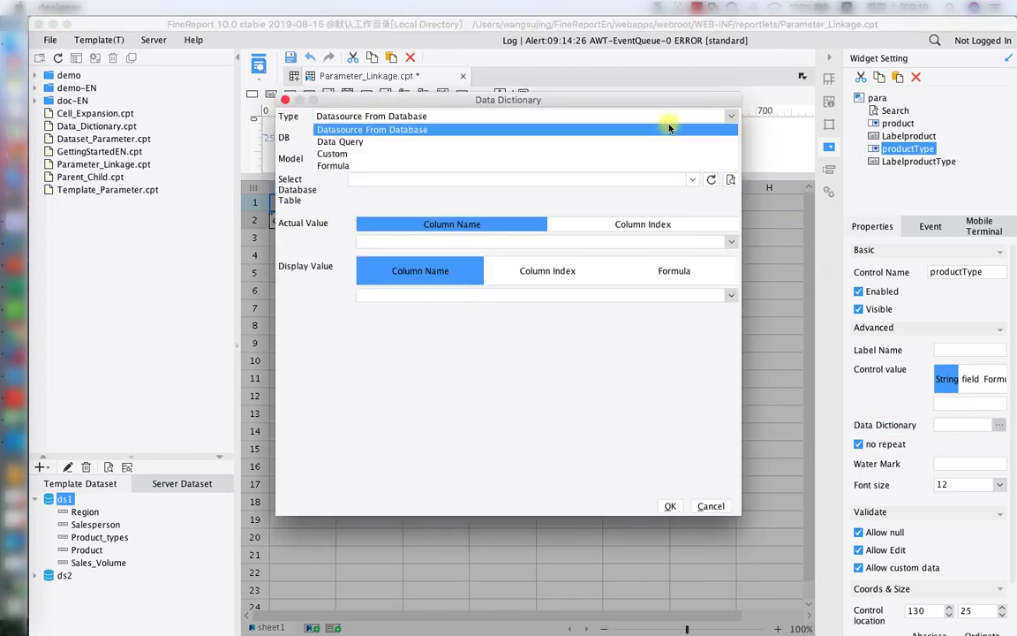
pyautogui.click(631, 142)
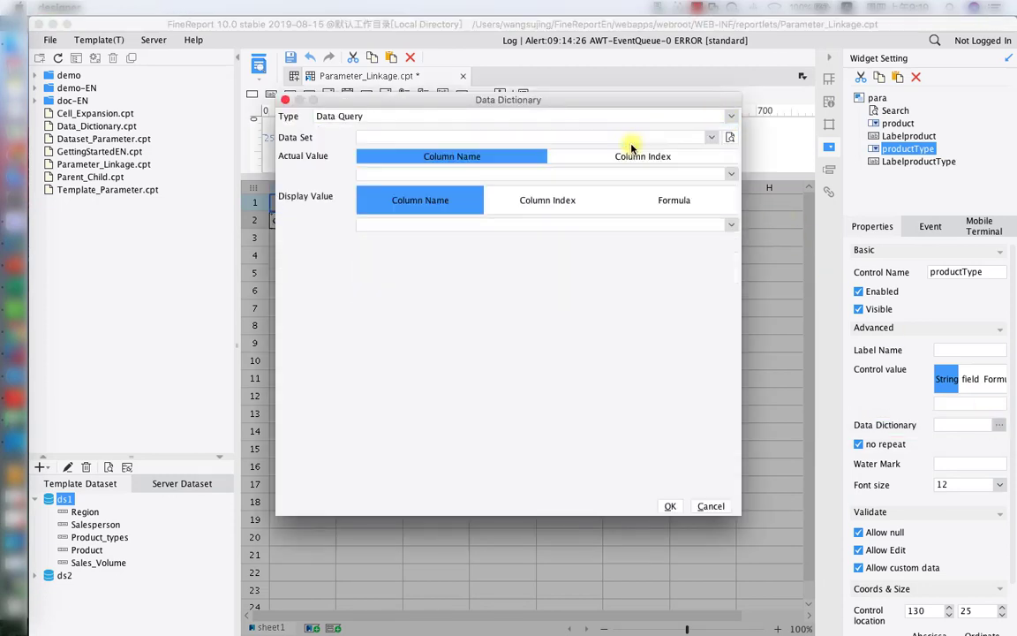
pyautogui.click(710, 137)
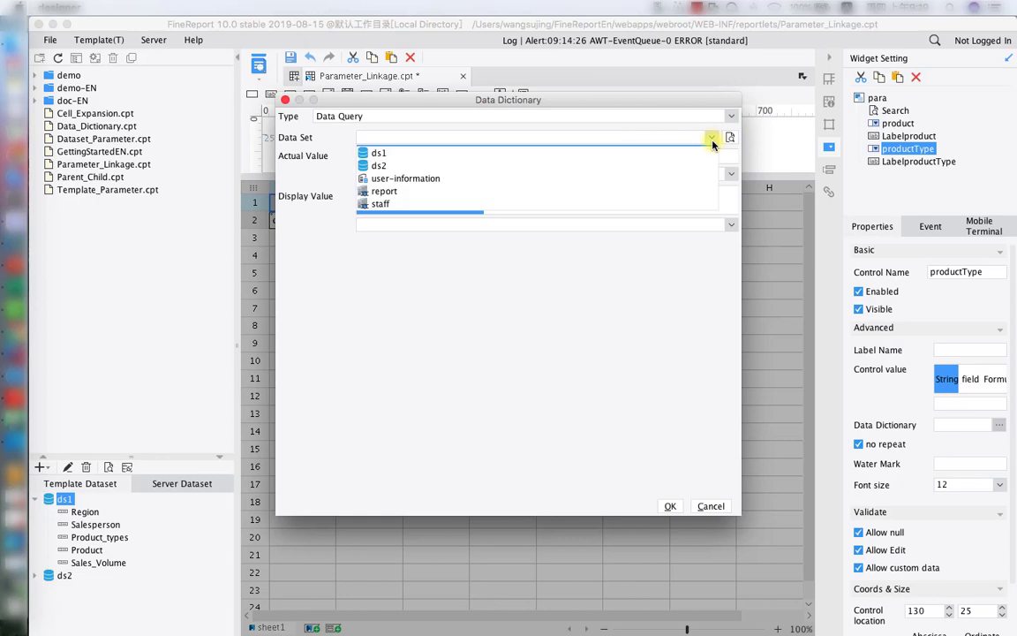
pyautogui.click(440, 166)
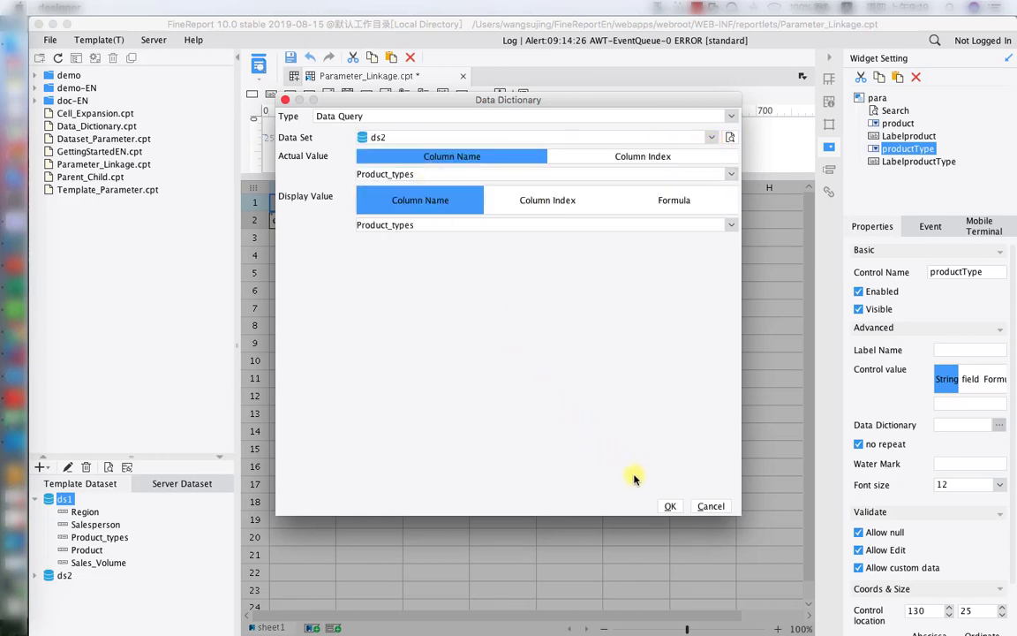
pyautogui.click(669, 506)
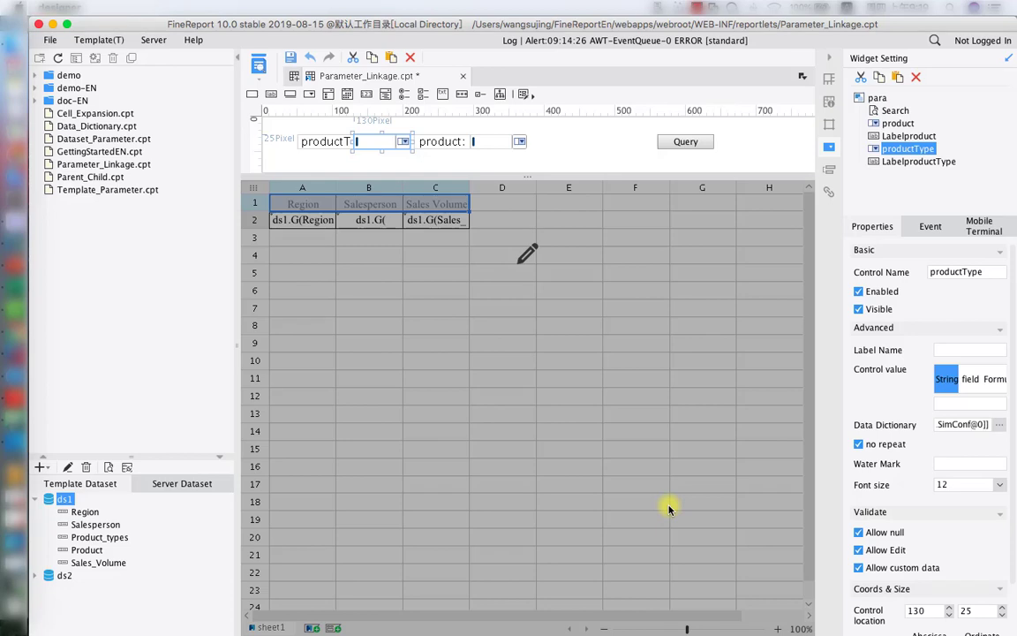
# - Create a new database query dataset ds3 with a select-all query on Sales_Volume
pyautogui.click(500, 146)
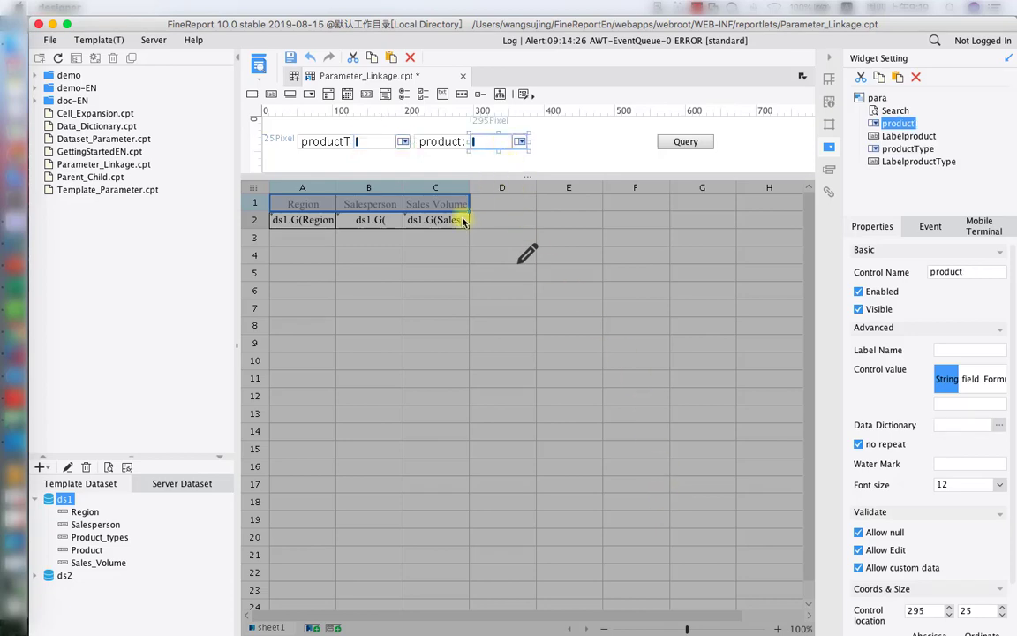
pyautogui.click(39, 468)
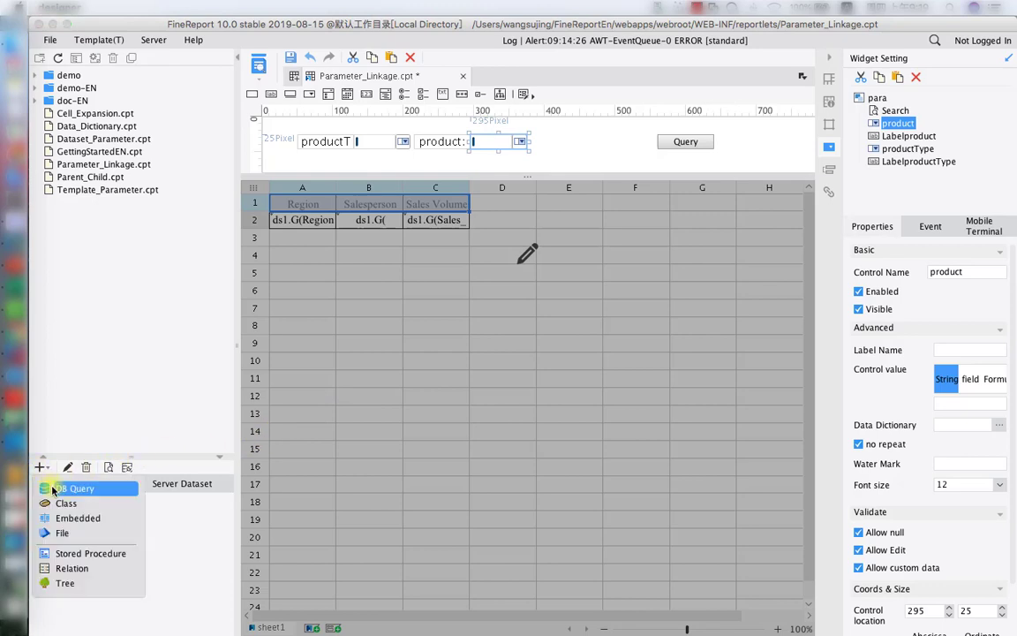
pyautogui.click(55, 488)
pyautogui.moveTo(363, 162); pyautogui.dragTo(357, 364)
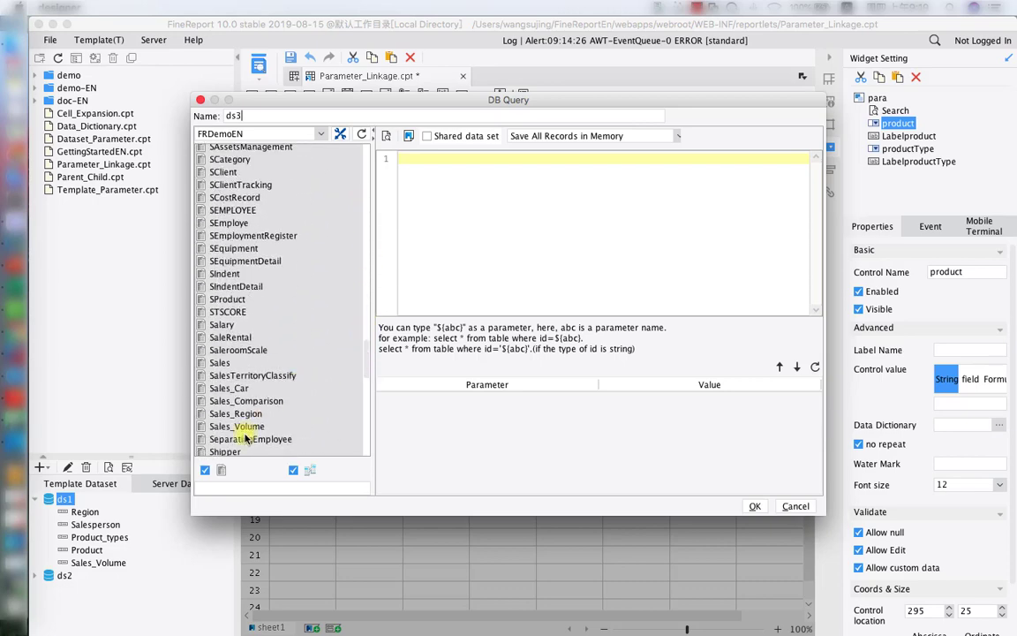
pyautogui.click(250, 425)
pyautogui.moveTo(232, 210); pyautogui.dragTo(500, 207)
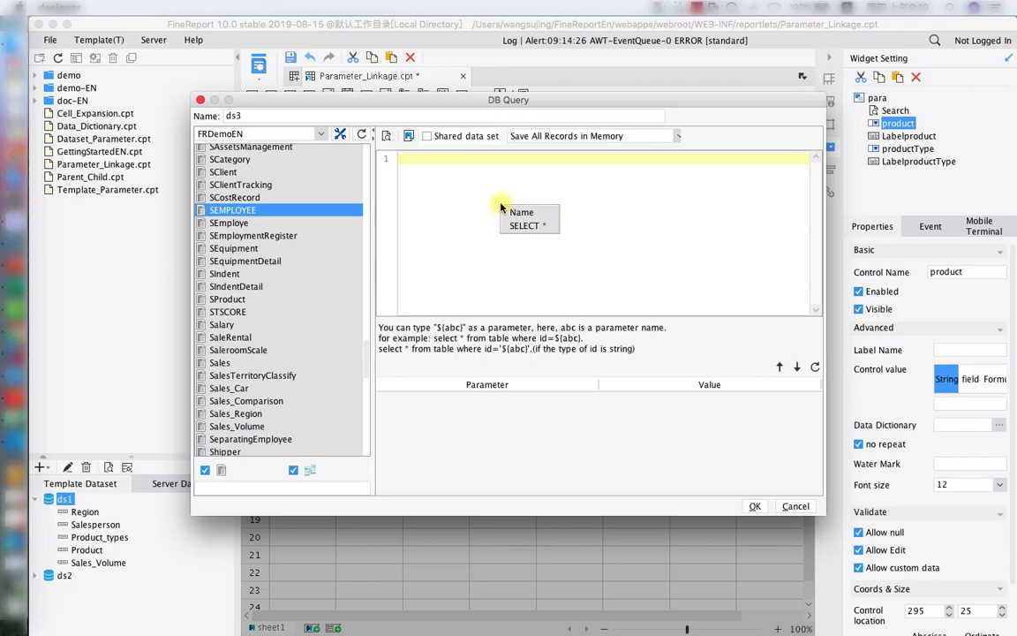
pyautogui.click(527, 225)
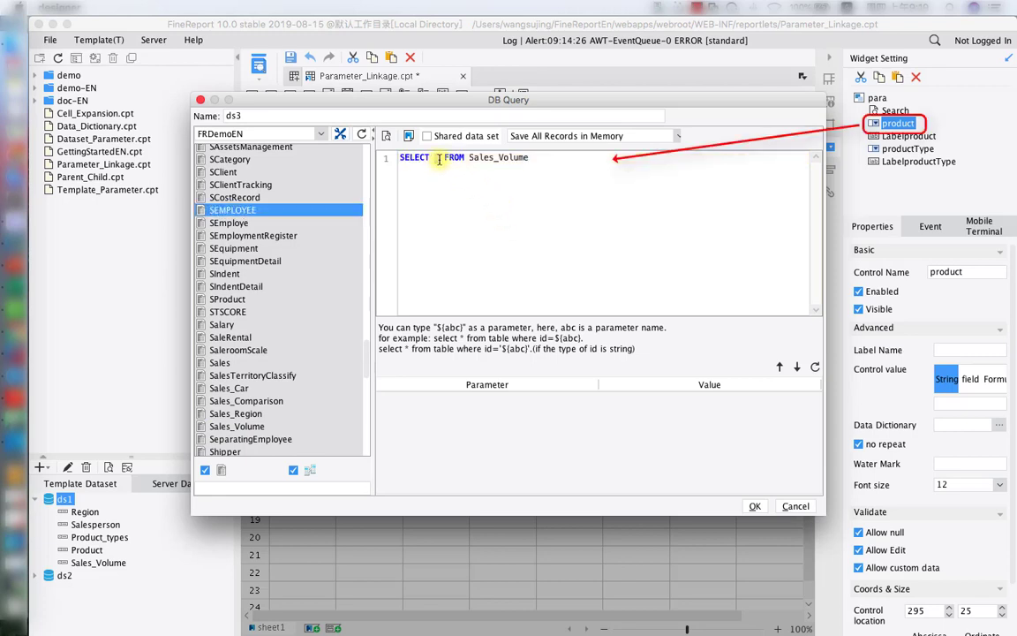
# - Change ds3's SQL to select Product where Product_types='${productType}', refreshing its parameters
pyautogui.doubleClick(439, 158)
pyautogui.write('Product')
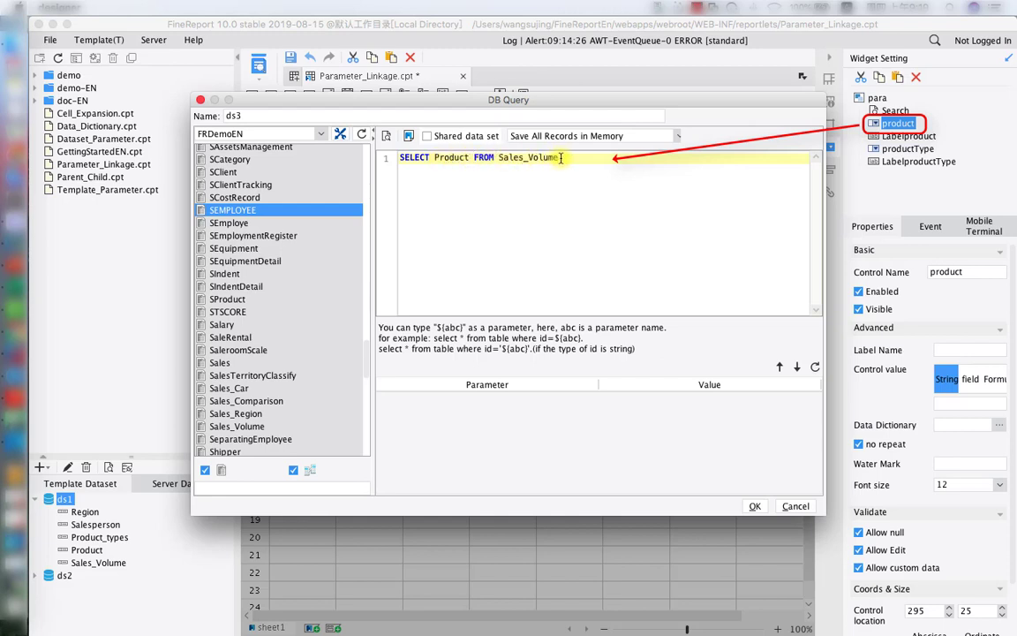
pyautogui.write(' FROM Sales_Volume where Product_t')
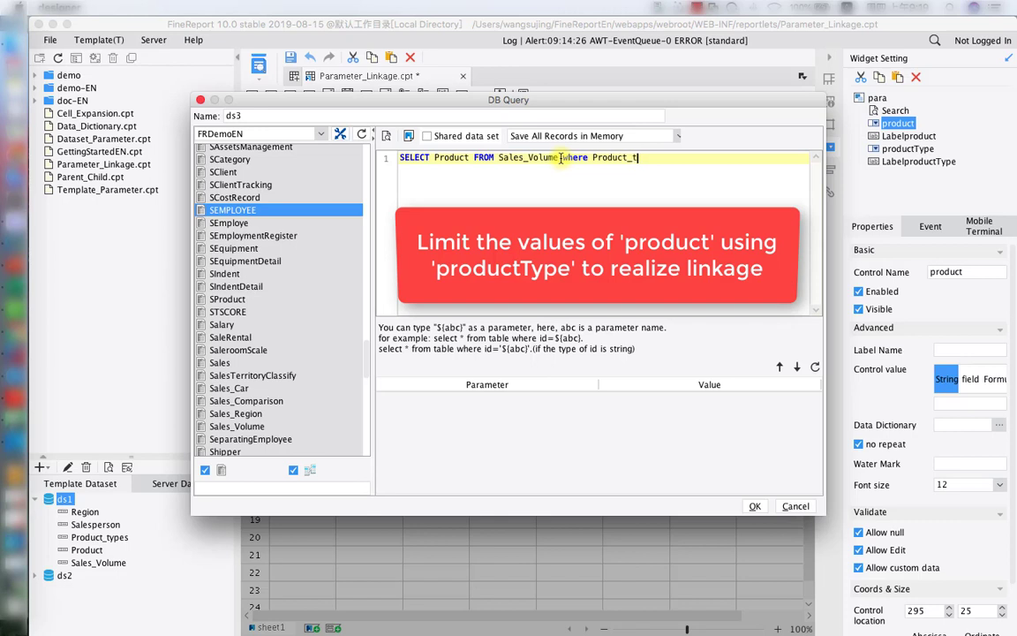
pyautogui.write('ype')
pyautogui.write("s='$")
pyautogui.write('{}')
pyautogui.write('prod')
pyautogui.write('uct')
pyautogui.write('Type')
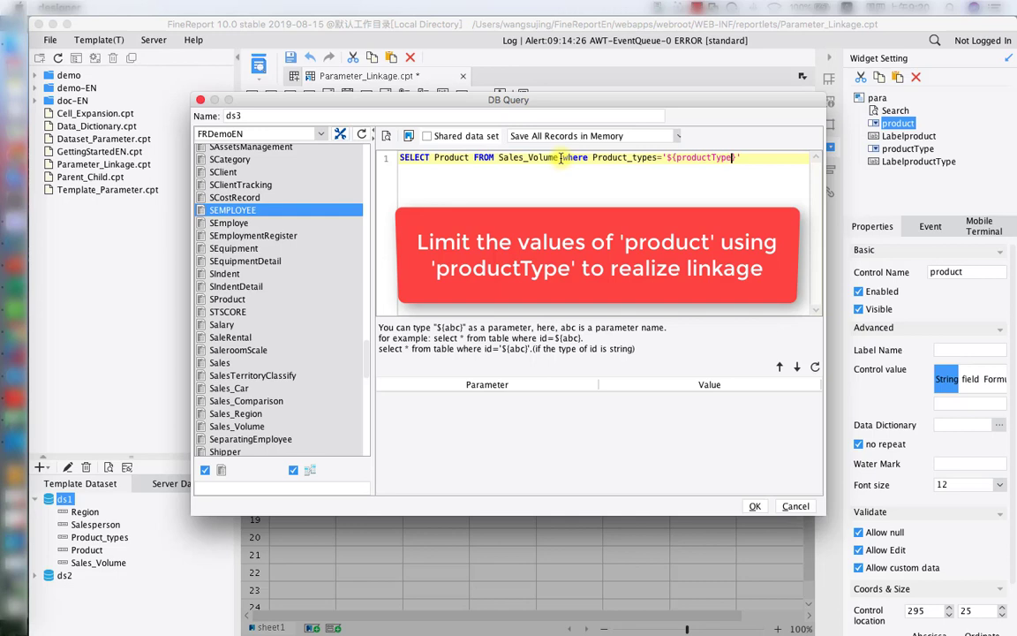
pyautogui.click(814, 367)
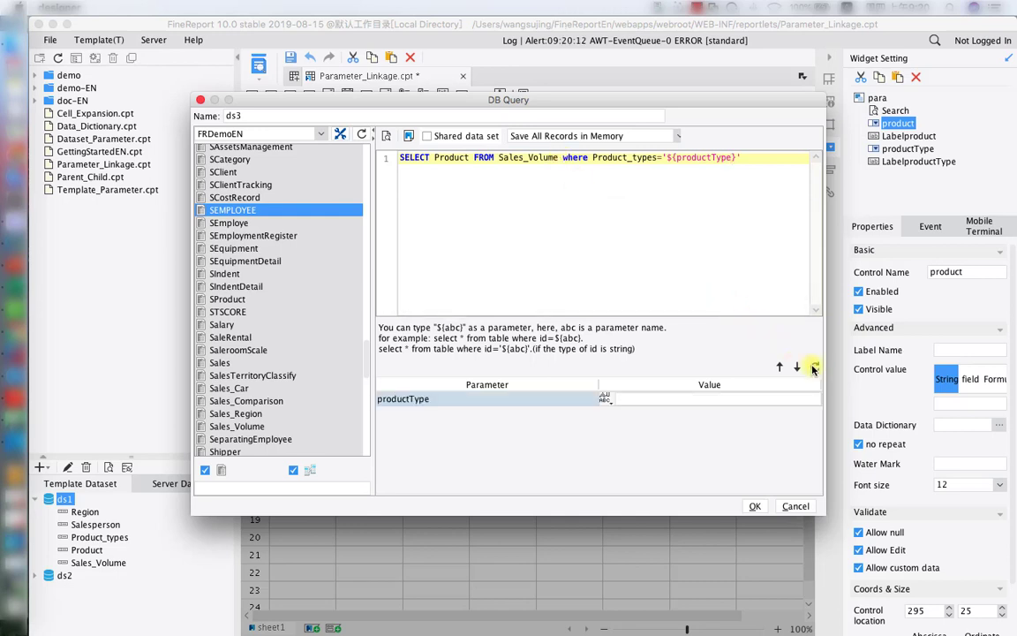
pyautogui.click(755, 505)
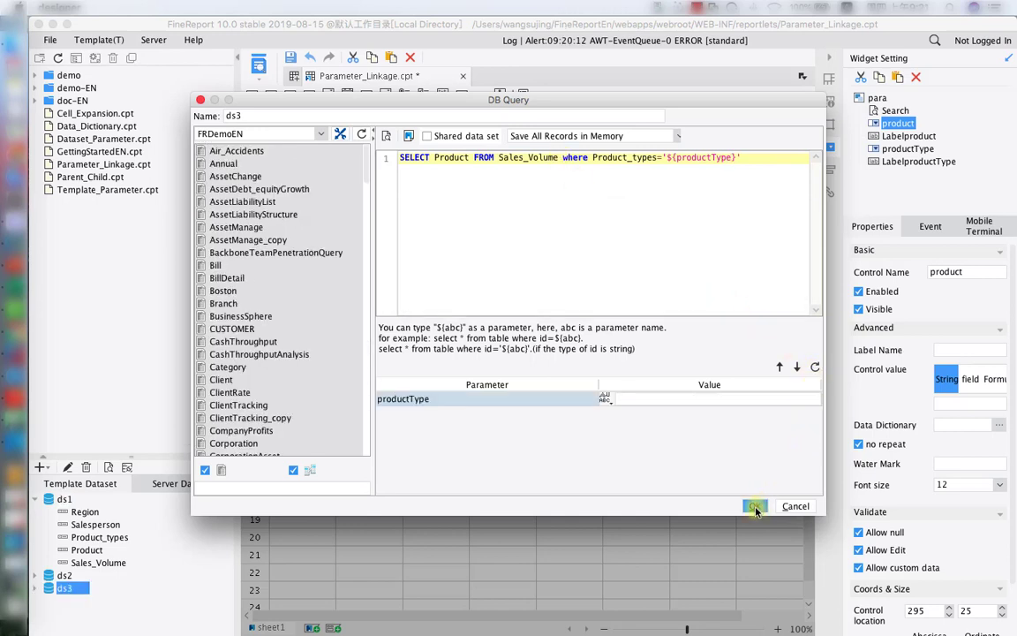
# - Set the product drop-down's dictionary to Data Query on ds3, Product as actual and display value, then preview
pyautogui.click(999, 425)
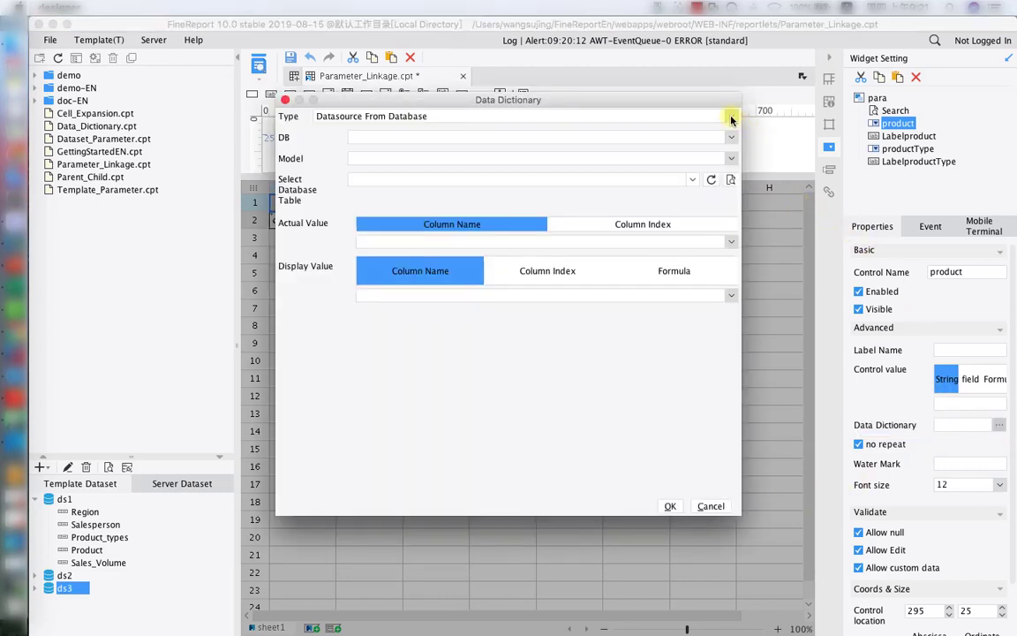
pyautogui.click(664, 114)
pyautogui.click(668, 154)
pyautogui.click(664, 144)
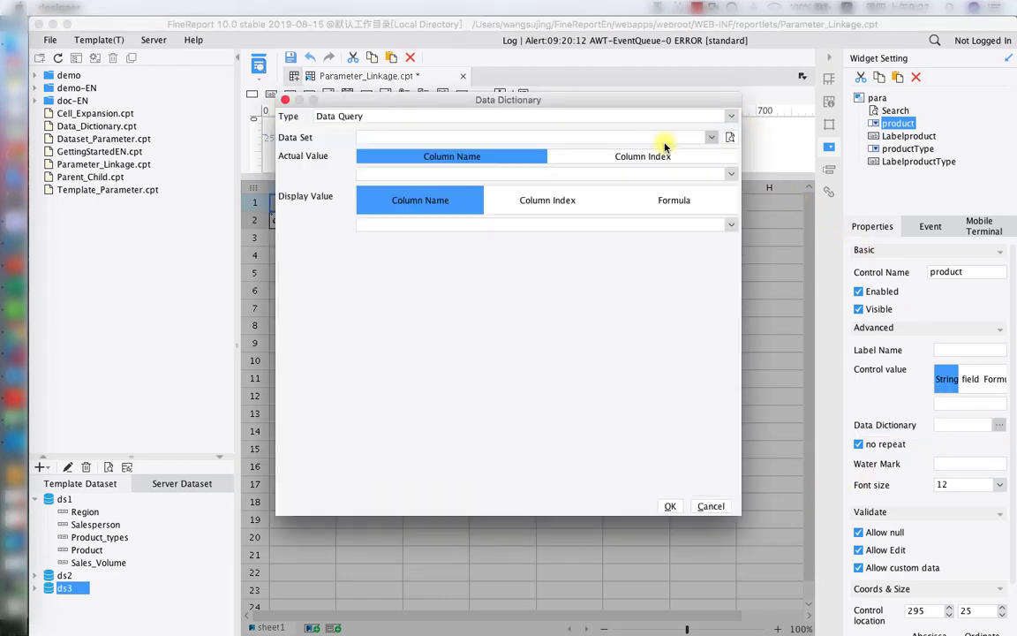
pyautogui.click(709, 139)
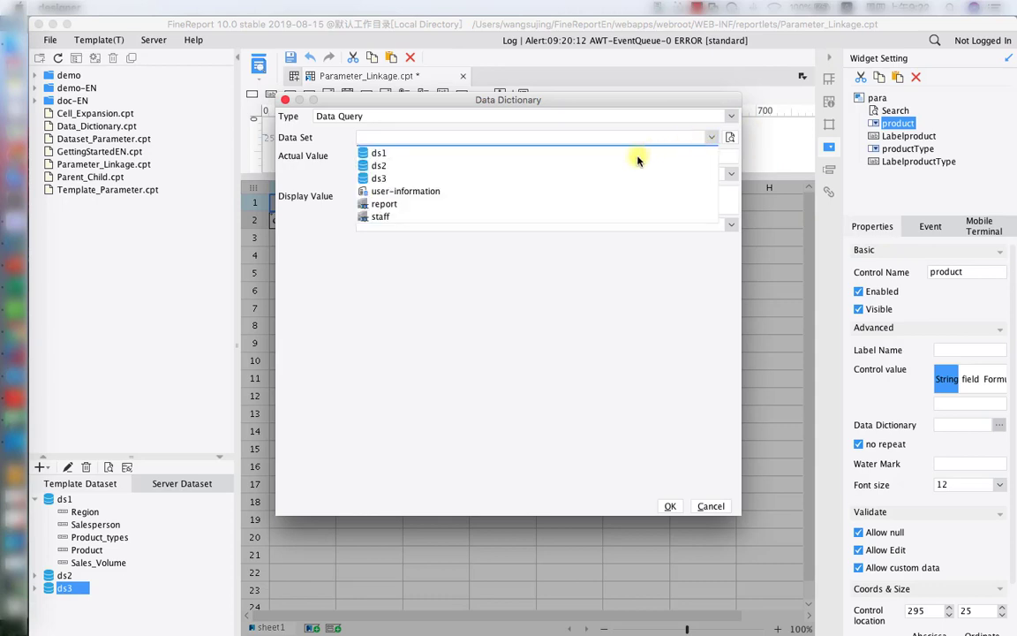
pyautogui.click(542, 176)
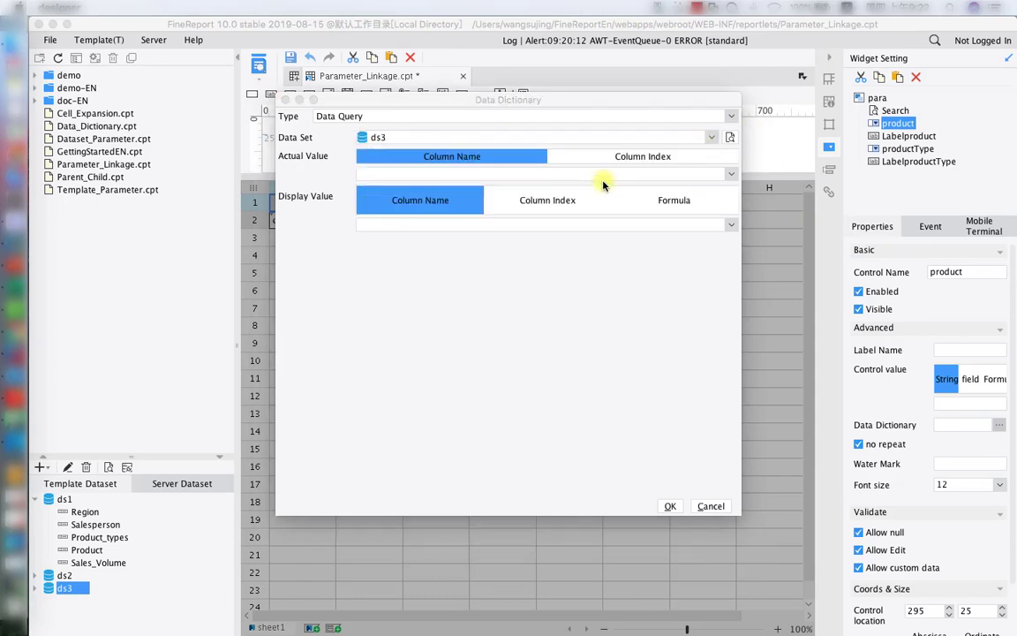
pyautogui.click(731, 175)
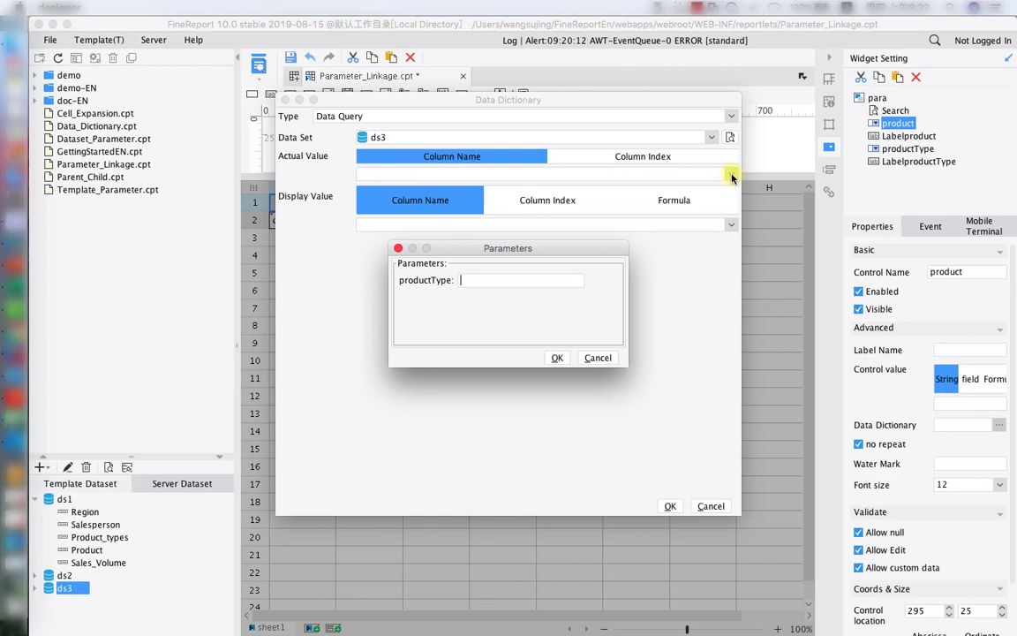
pyautogui.click(398, 248)
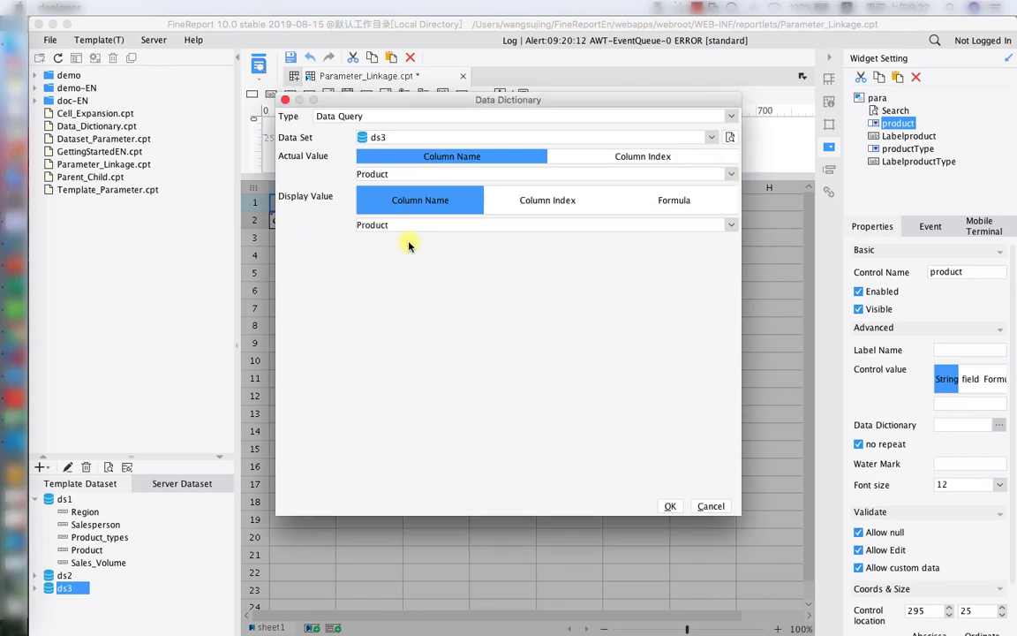
pyautogui.click(670, 506)
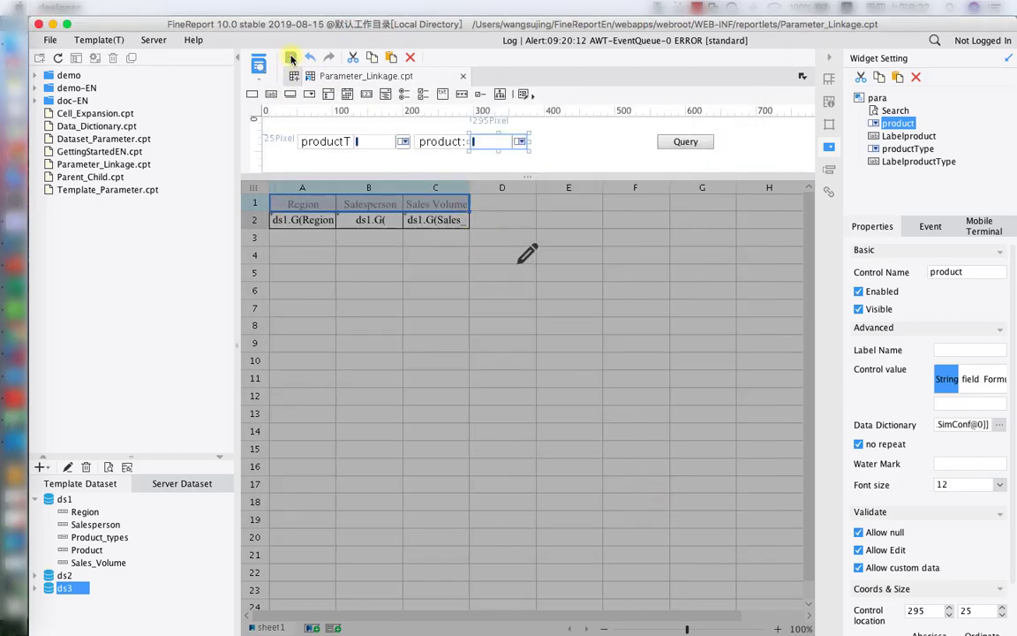
pyautogui.click(258, 65)
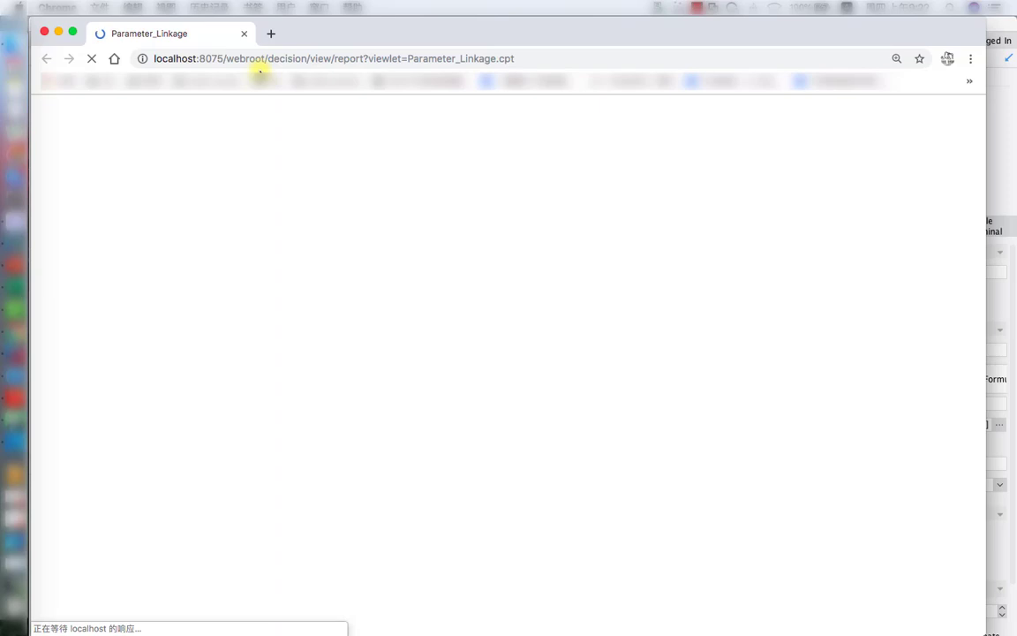
# - Query the preview with productType Beverages and product Apple Juice
pyautogui.click(208, 151)
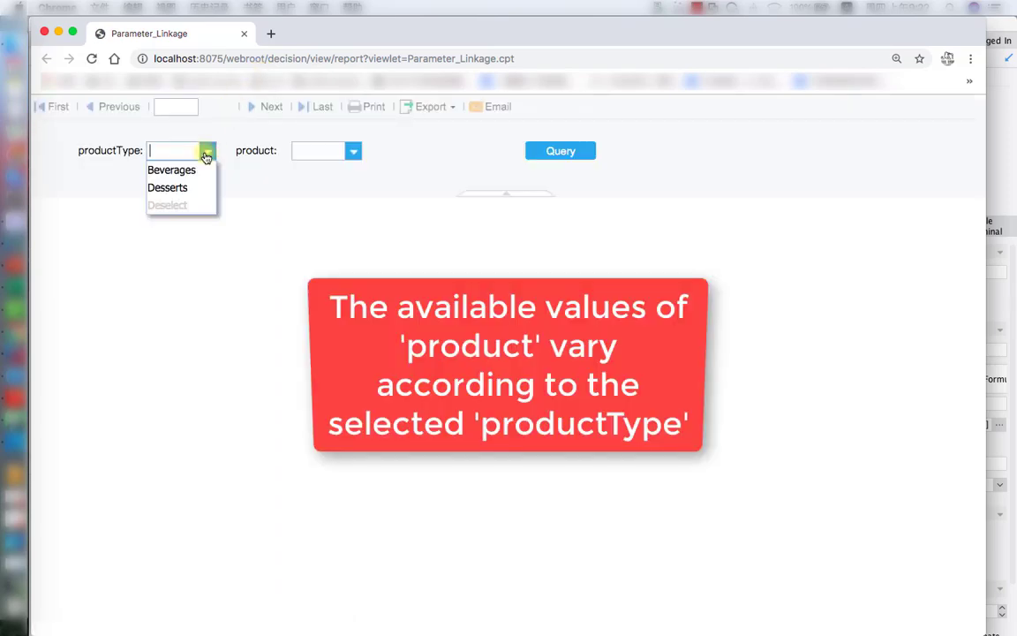
pyautogui.click(201, 172)
pyautogui.click(353, 153)
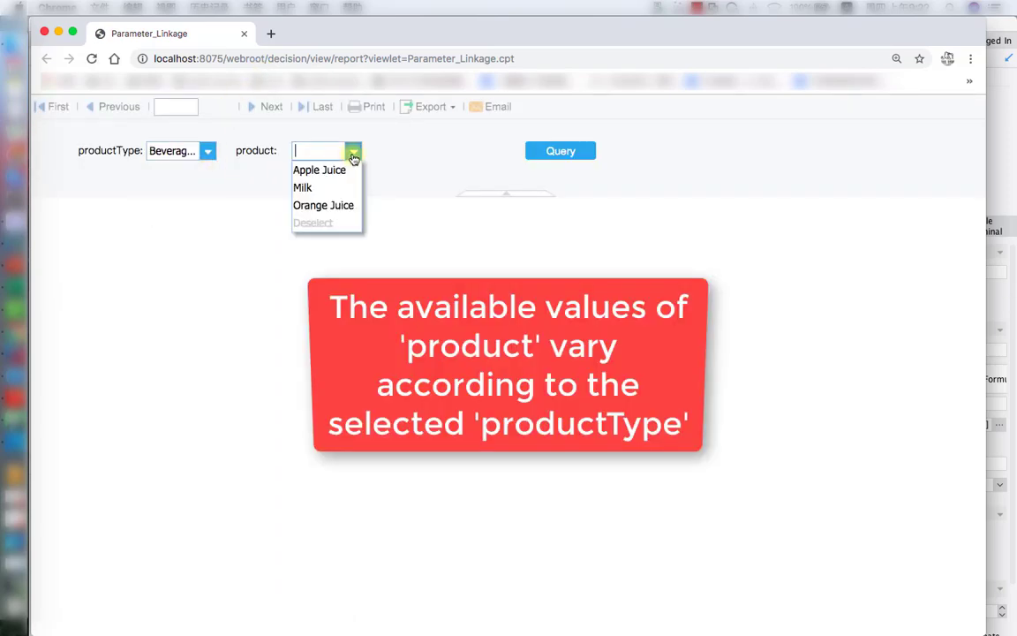
pyautogui.click(338, 170)
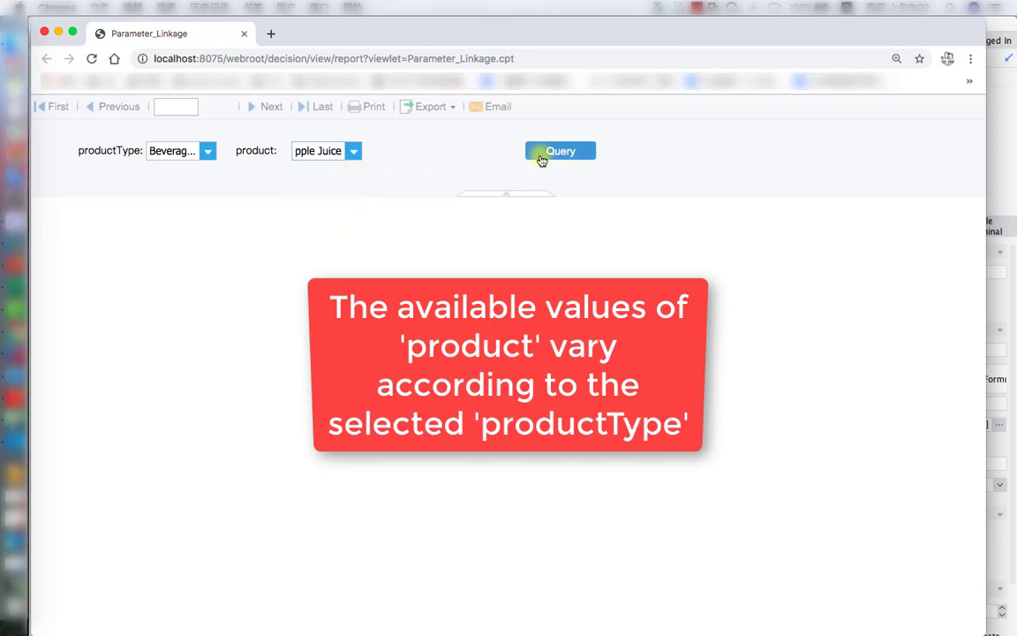
pyautogui.click(541, 157)
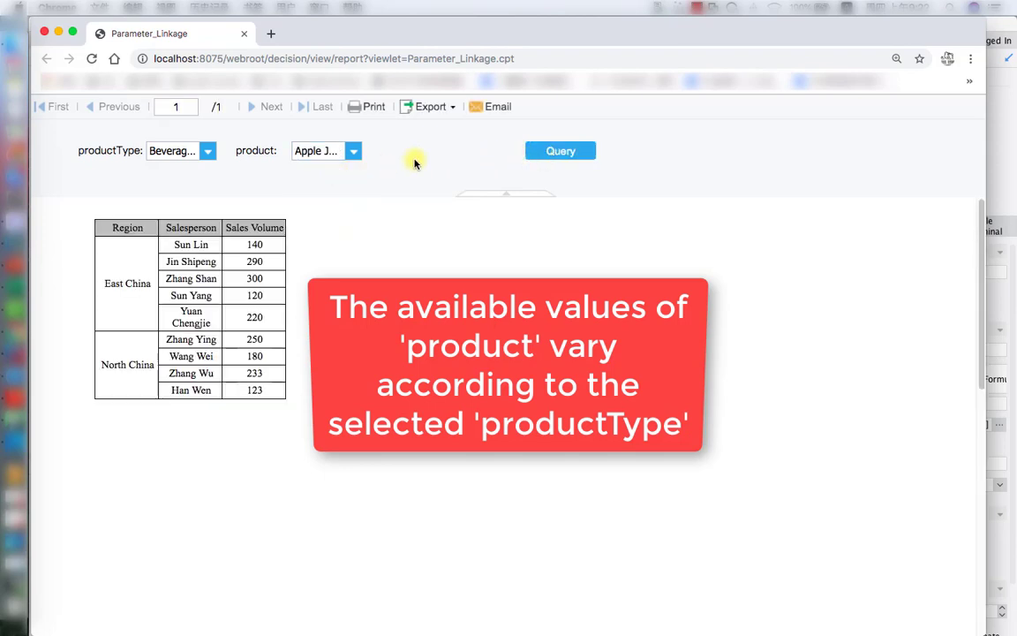
# - Query again with productType Desserts and product Dried Beef
pyautogui.click(207, 152)
pyautogui.click(191, 186)
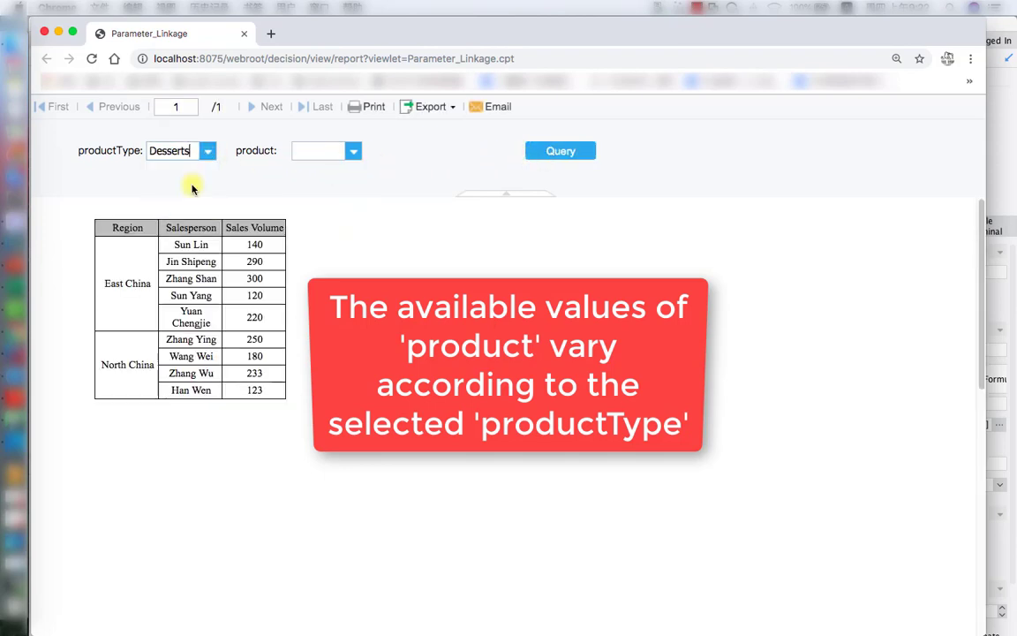
pyautogui.click(352, 152)
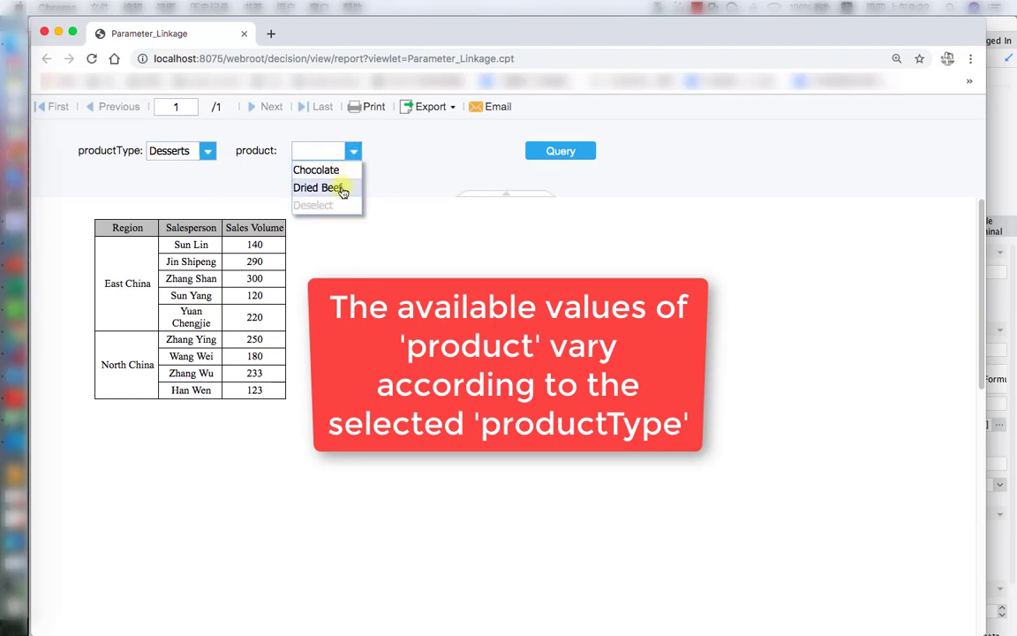
pyautogui.click(339, 188)
pyautogui.click(563, 154)
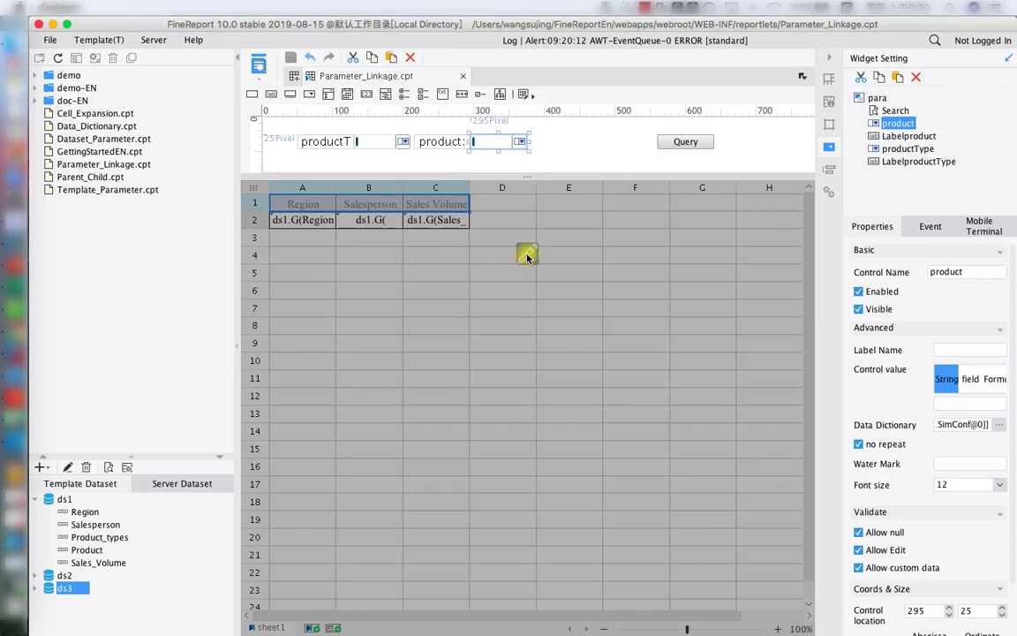
# - Delete the WHERE clause from ds1's SQL, leaving SELECT * FROM Sales_Volume with no parameters
pyautogui.click(527, 256)
pyautogui.click(527, 256)
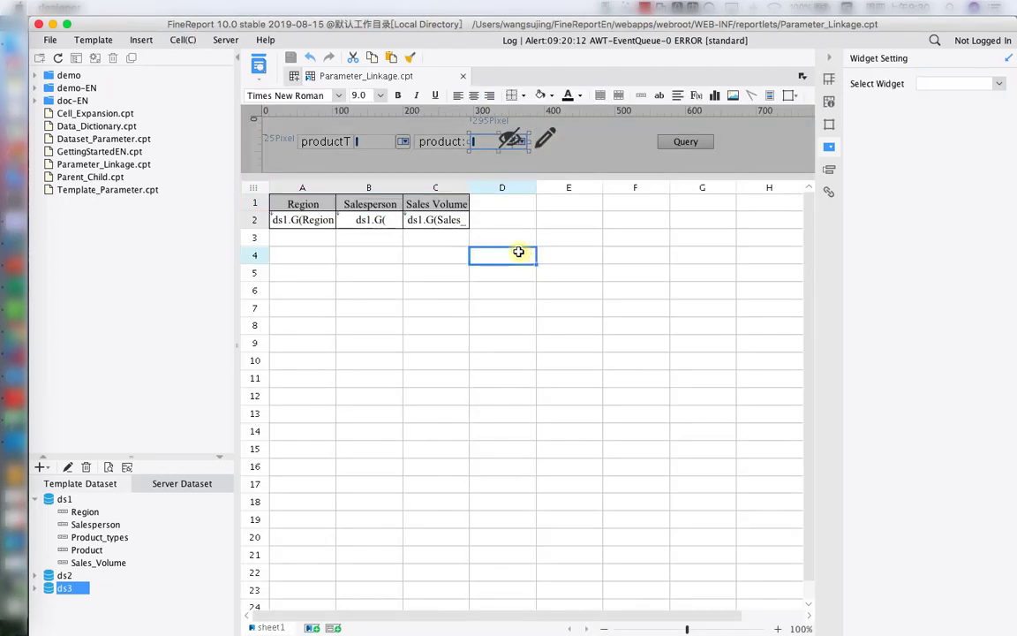
pyautogui.click(64, 499)
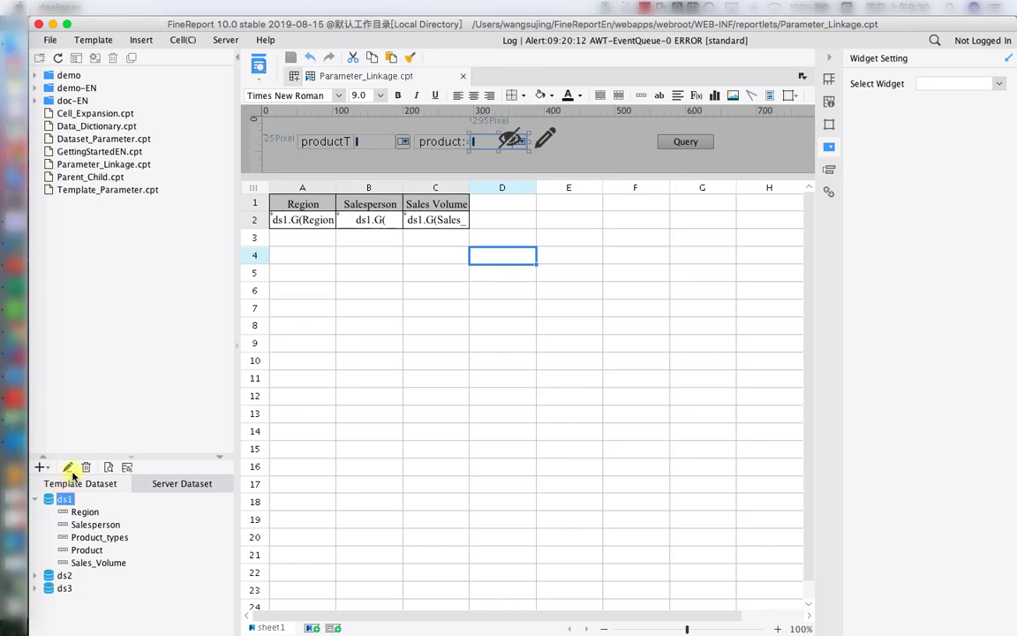
pyautogui.click(69, 468)
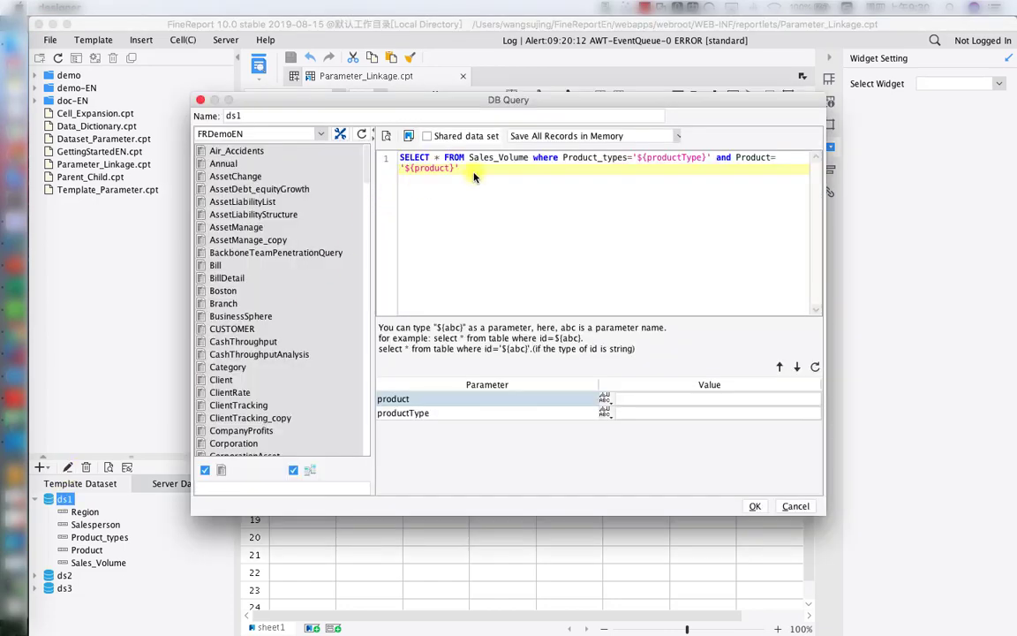
pyautogui.moveTo(529, 159); pyautogui.dragTo(531, 172)
pyautogui.press('BackSpace')
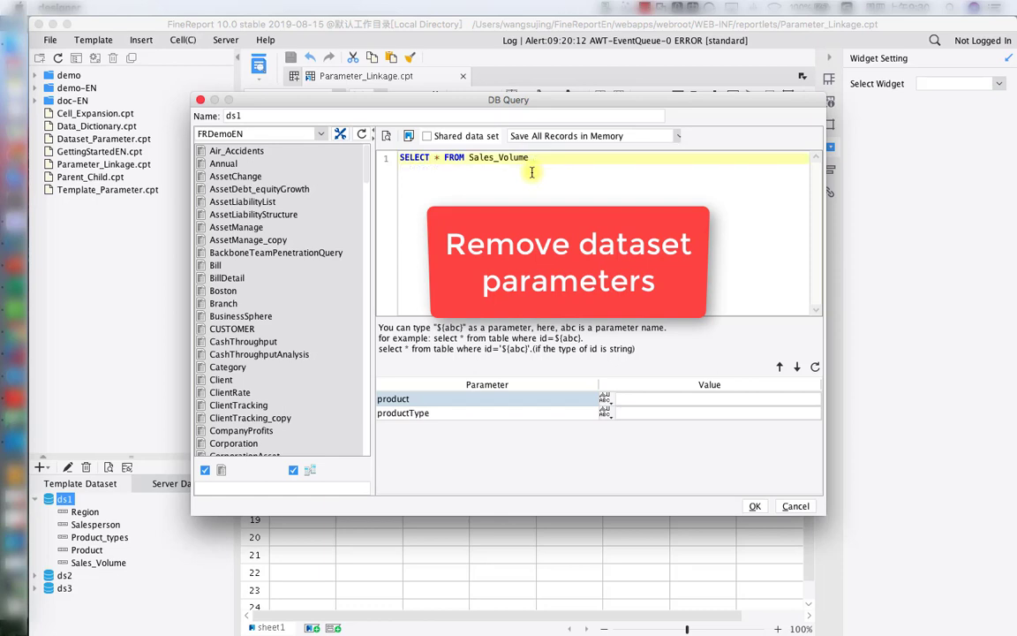
pyautogui.click(814, 367)
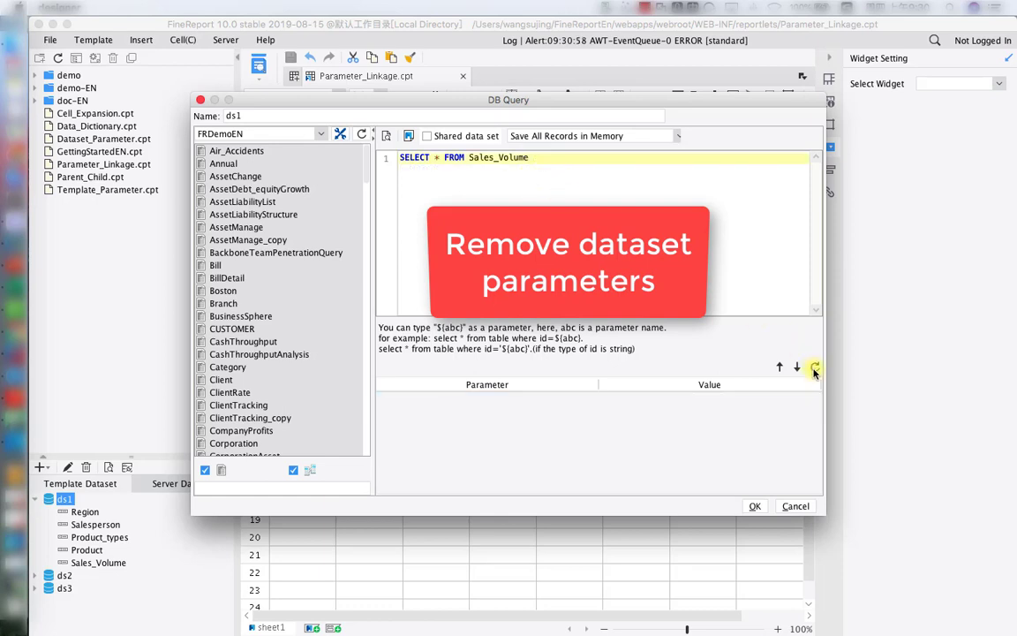
pyautogui.click(755, 505)
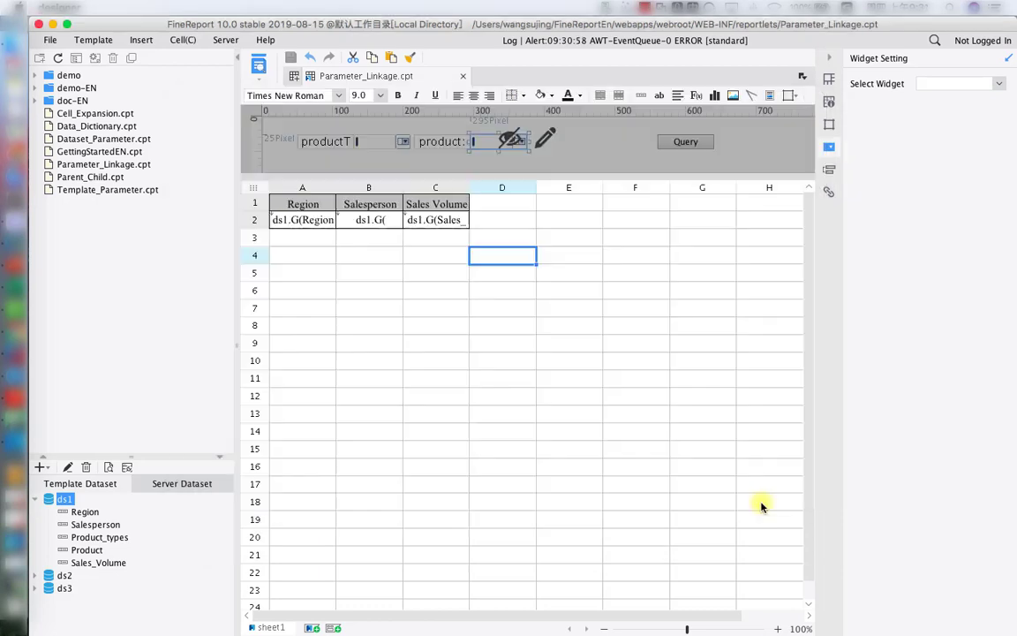
# - Add two template parameters, renaming p1 to productType and p2 to product
pyautogui.click(92, 40)
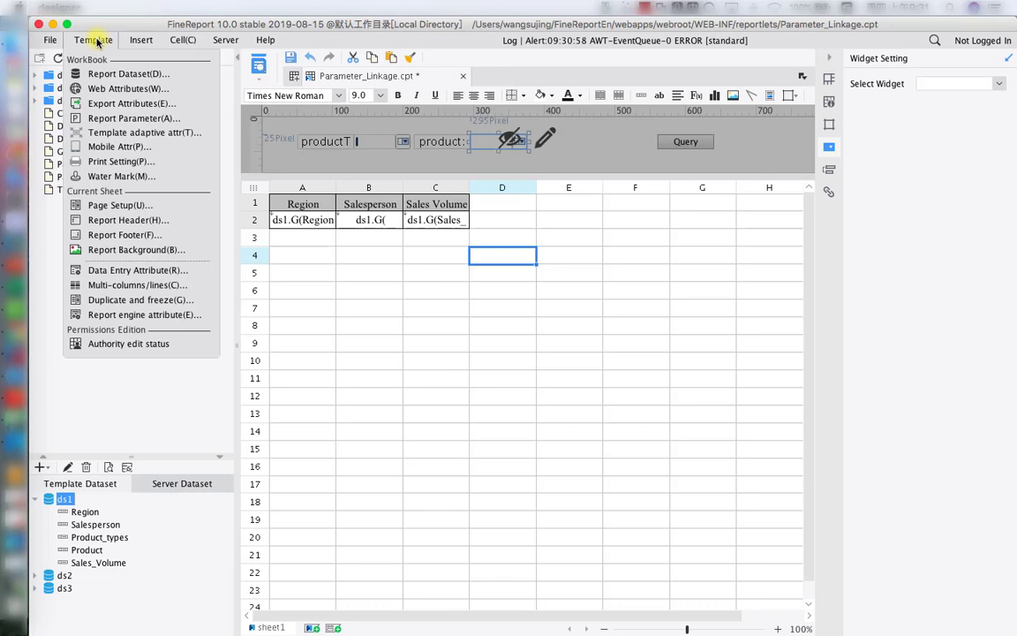
pyautogui.click(110, 117)
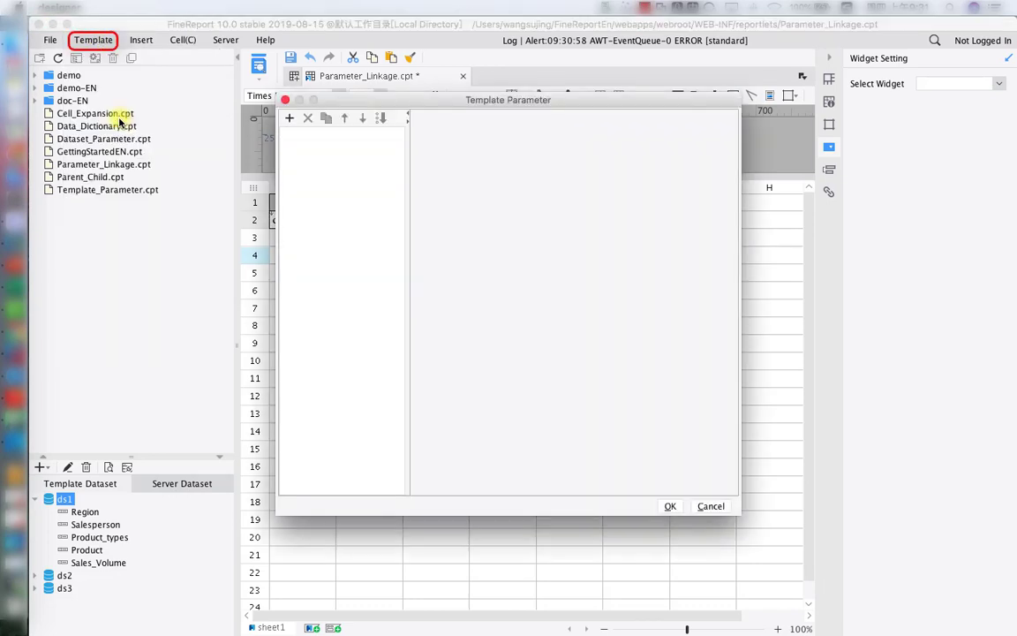
pyautogui.click(290, 118)
pyautogui.doubleClick(308, 135)
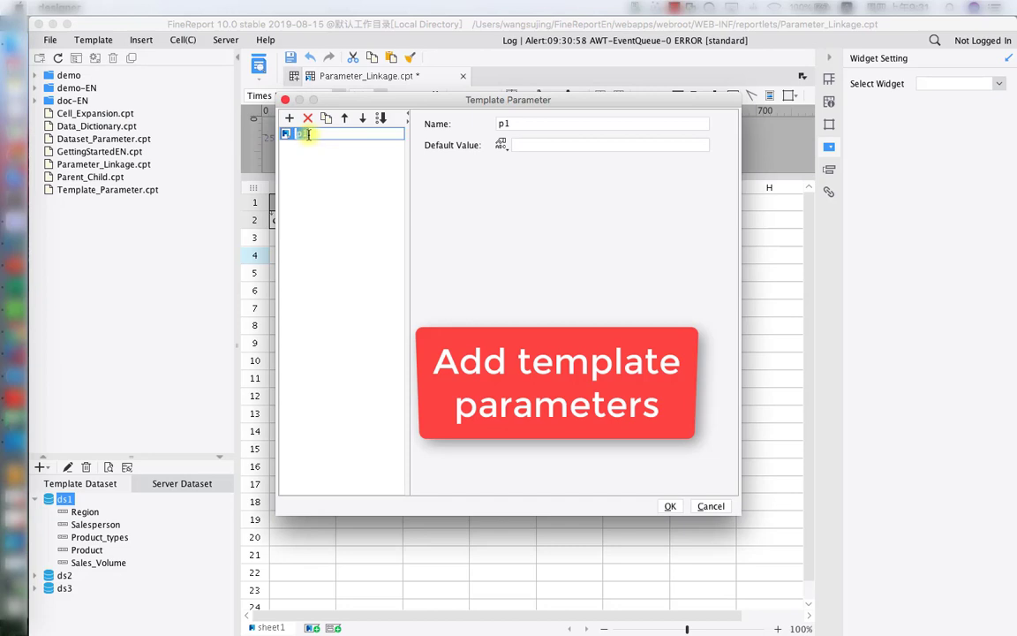
pyautogui.press('BackSpace')
pyautogui.write('productType')
pyautogui.press('Return')
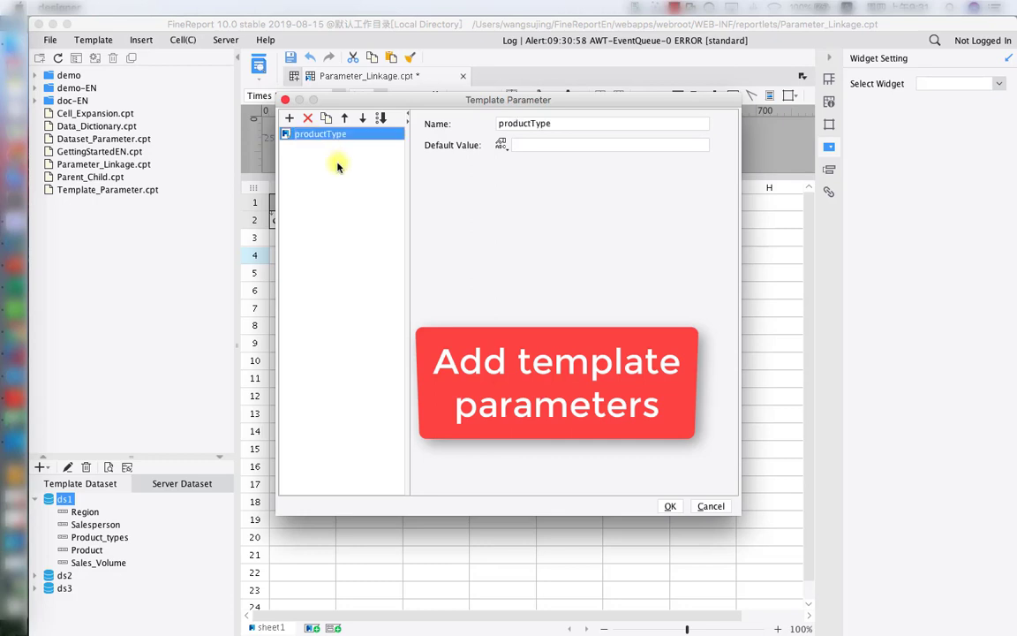
pyautogui.click(290, 119)
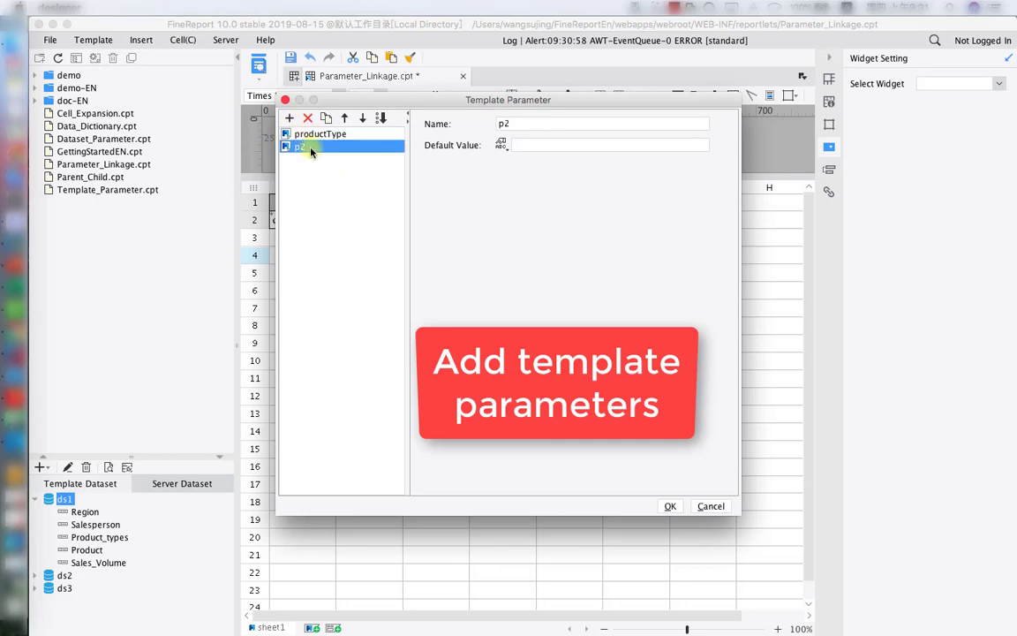
pyautogui.doubleClick(307, 145)
pyautogui.write('produc')
pyautogui.press('Return')
pyautogui.click(669, 505)
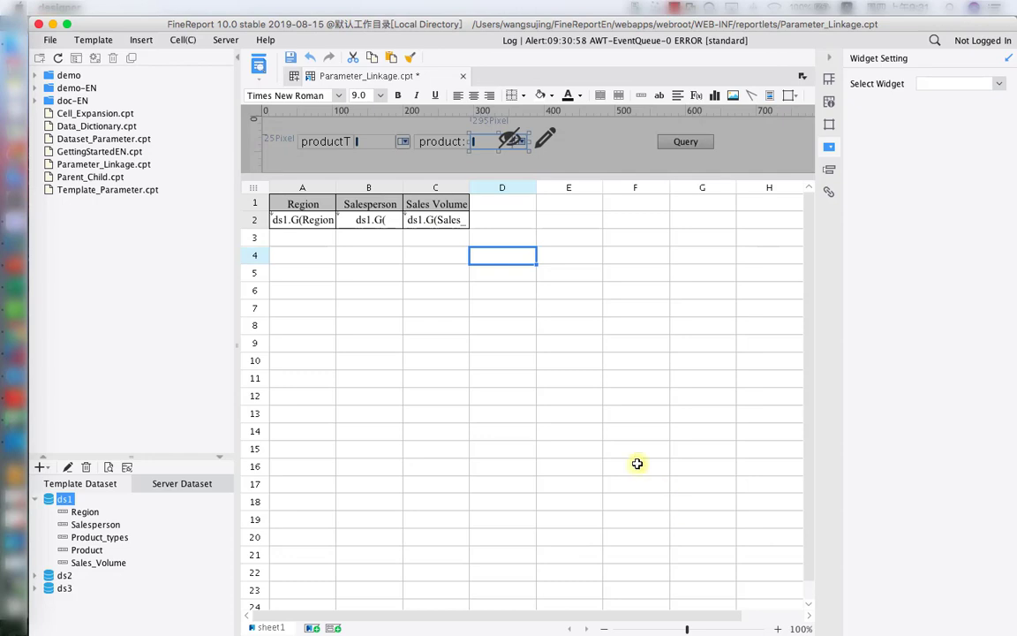
# - Add a filter condition on cell A2: Product_types equal to parameter $productType
pyautogui.click(302, 219)
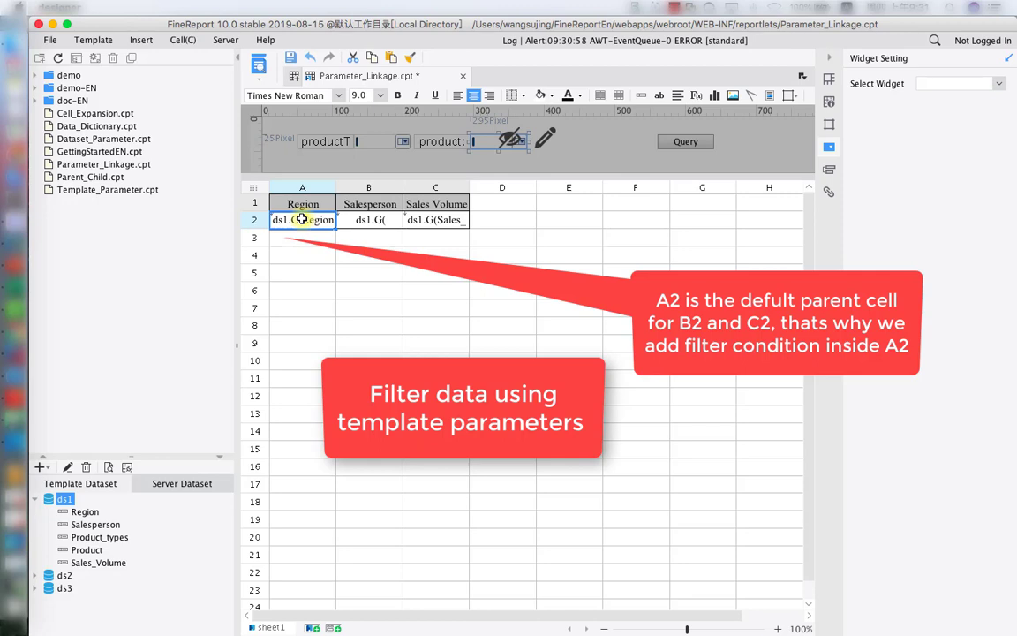
pyautogui.click(828, 79)
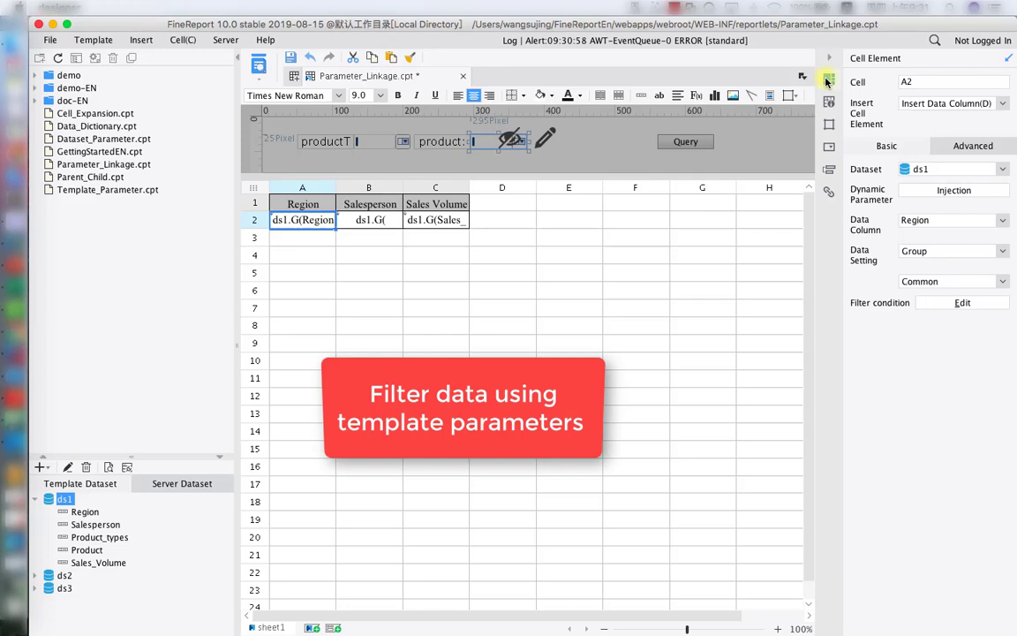
pyautogui.click(925, 304)
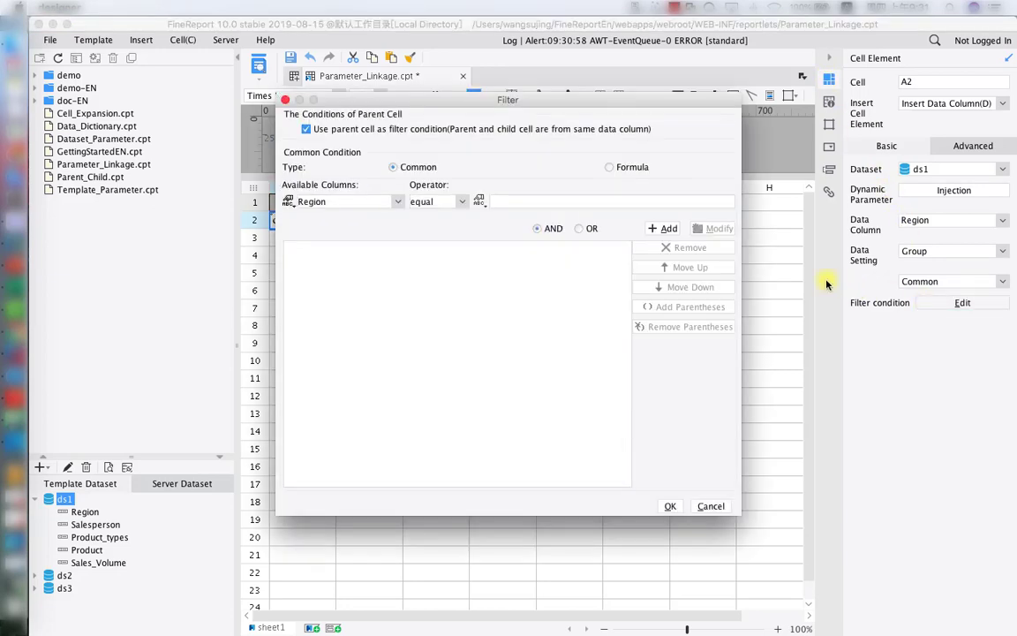
pyautogui.click(395, 202)
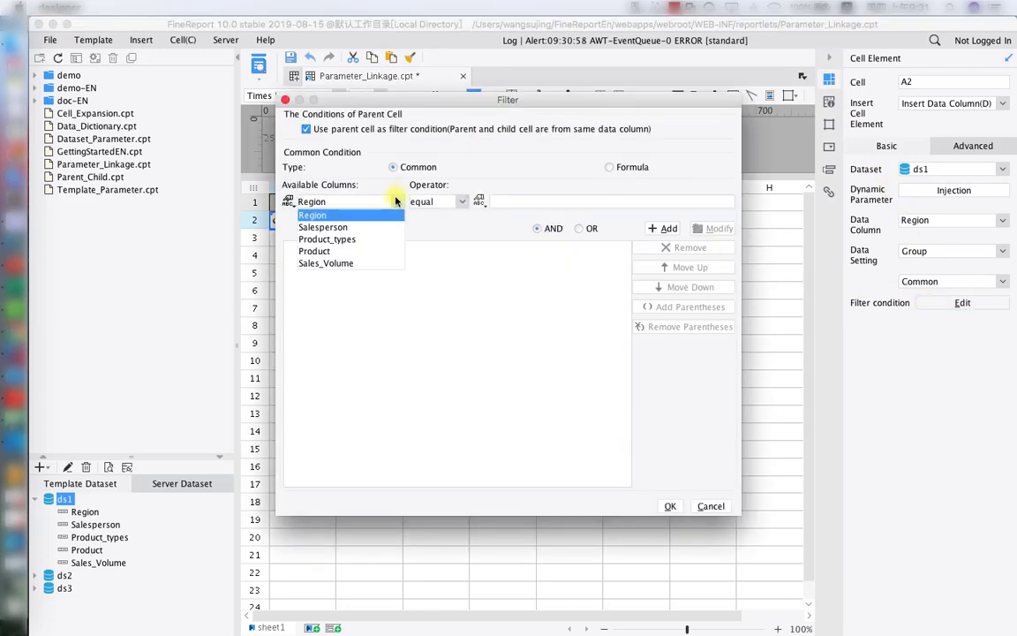
pyautogui.click(385, 240)
pyautogui.click(478, 201)
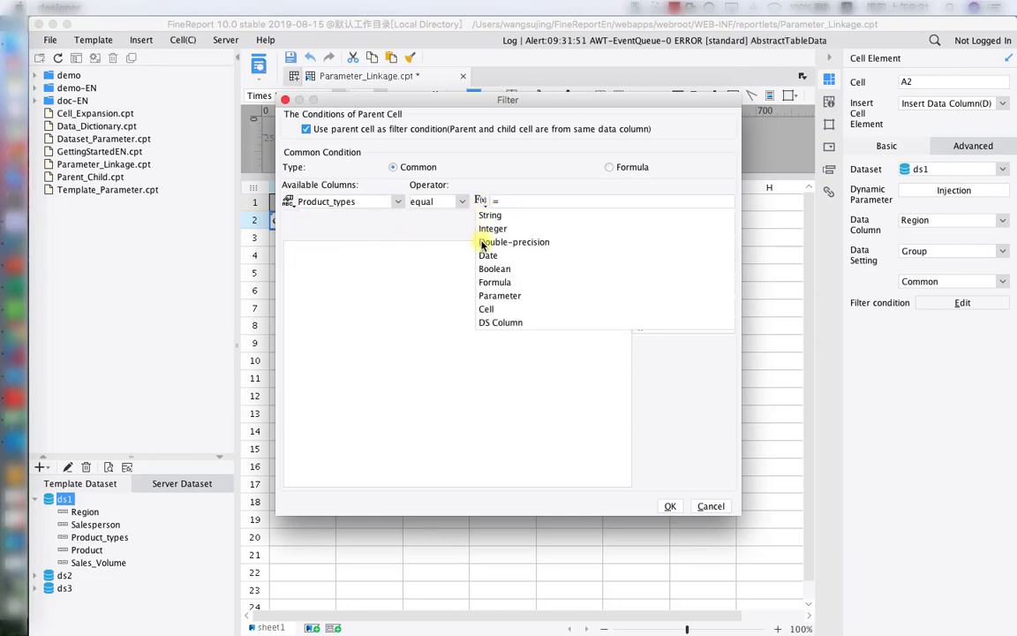
pyautogui.click(497, 296)
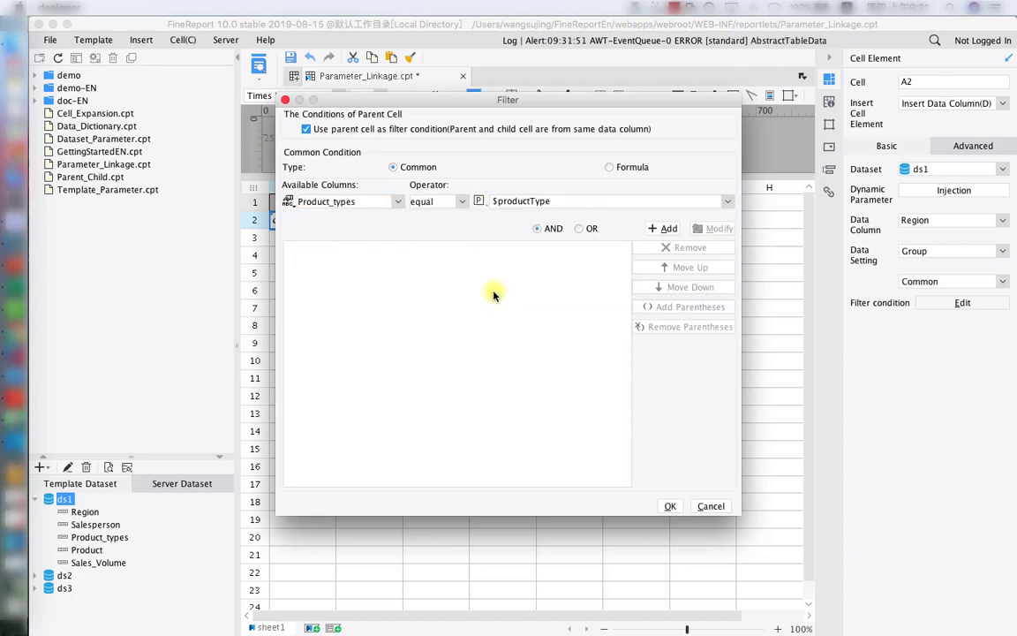
pyautogui.click(726, 202)
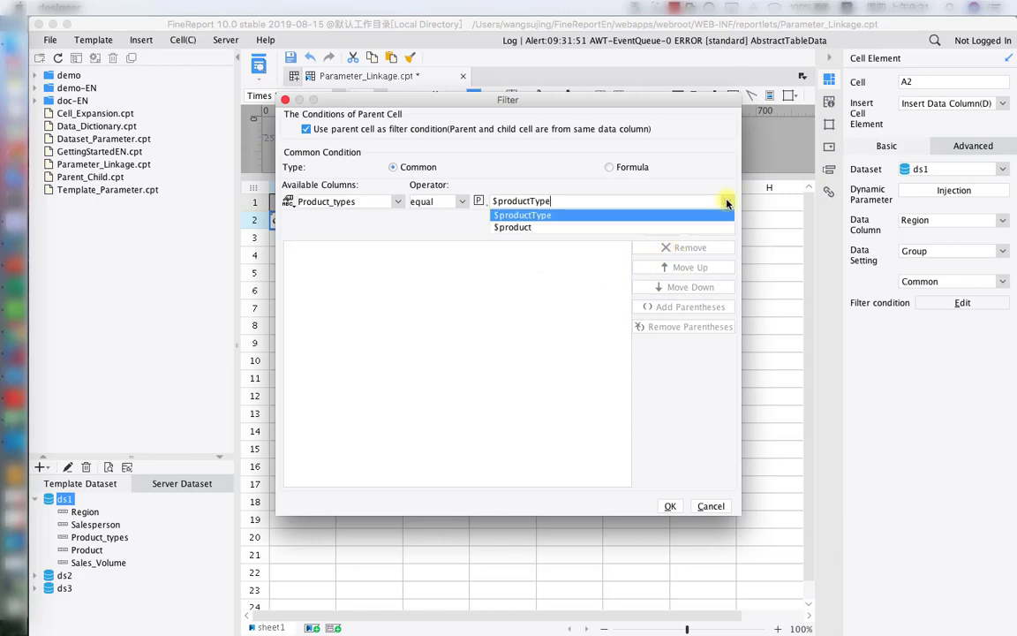
pyautogui.click(562, 217)
pyautogui.click(665, 229)
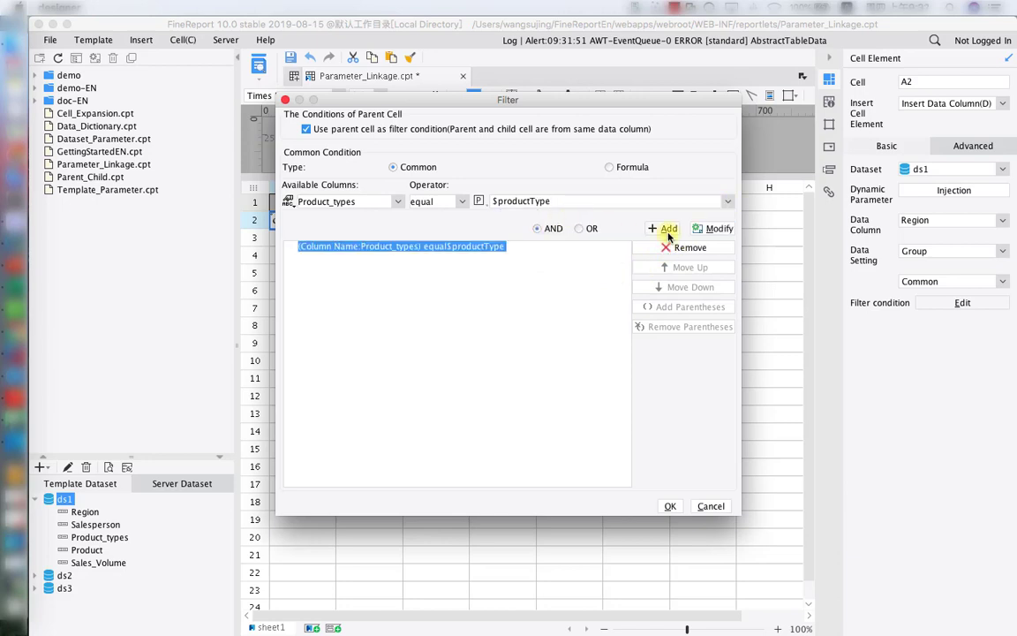
# - Add a second condition Product equal to $product and confirm the A2 filter
pyautogui.click(398, 202)
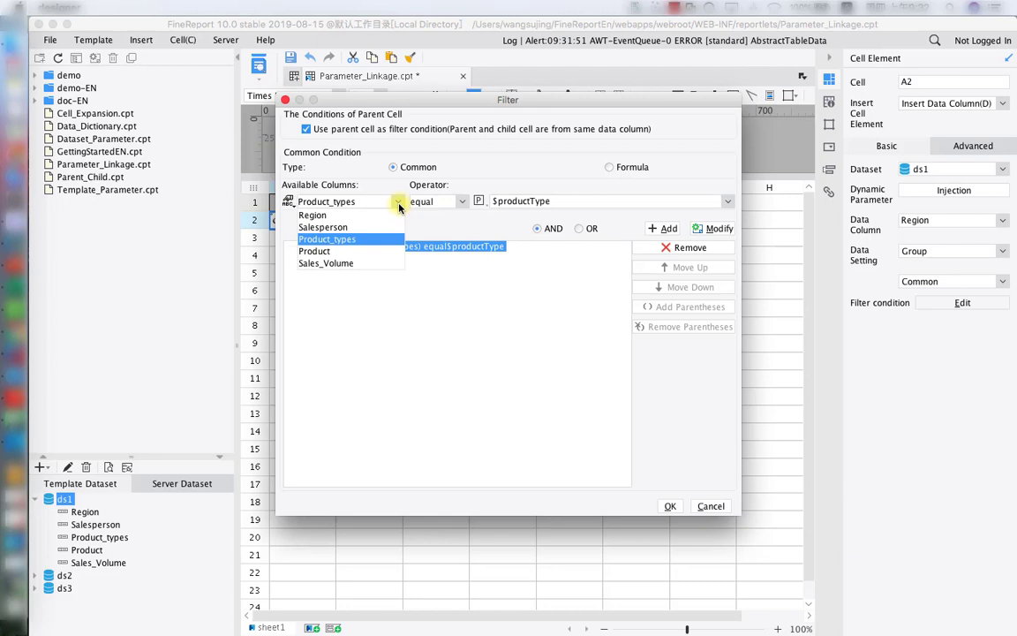
pyautogui.click(326, 253)
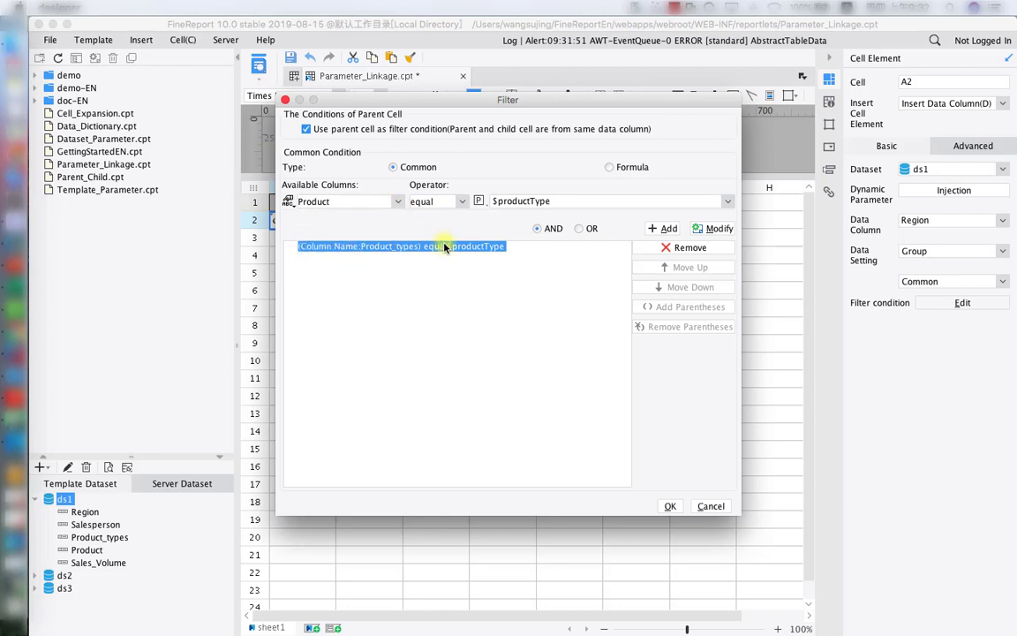
pyautogui.click(726, 201)
pyautogui.click(532, 228)
pyautogui.click(665, 229)
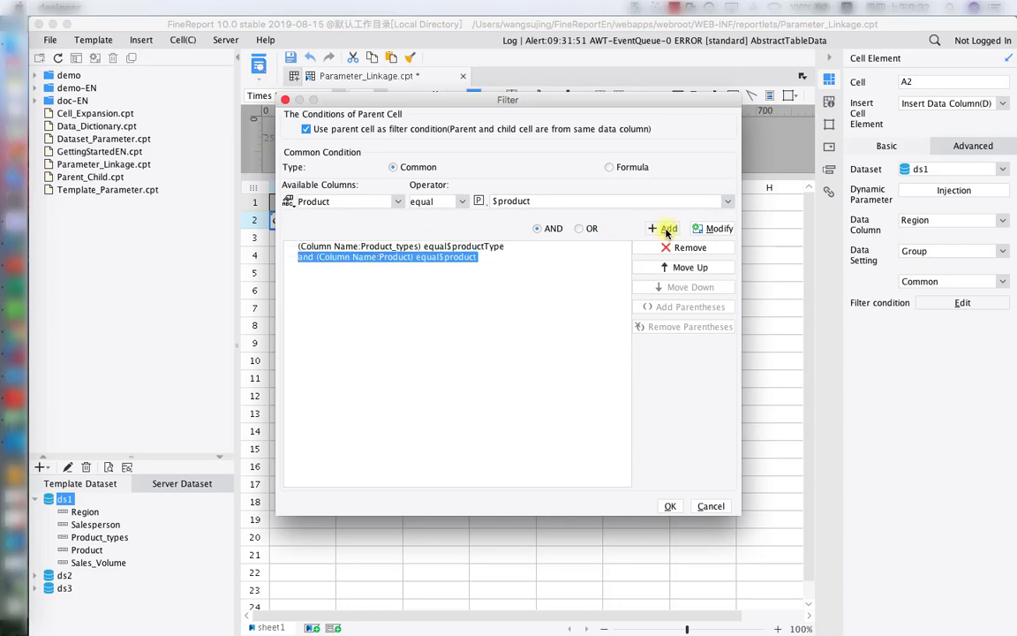
pyautogui.click(671, 506)
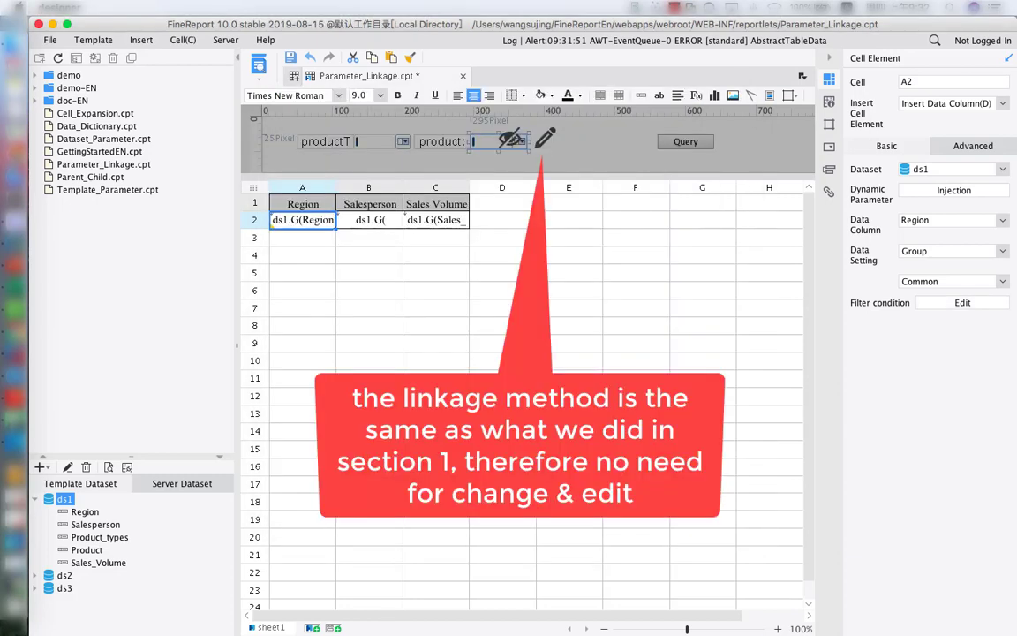
# - Save the template, preview it, and query productType Beverages with product Apple Juice
pyautogui.click(291, 60)
pyautogui.click(258, 66)
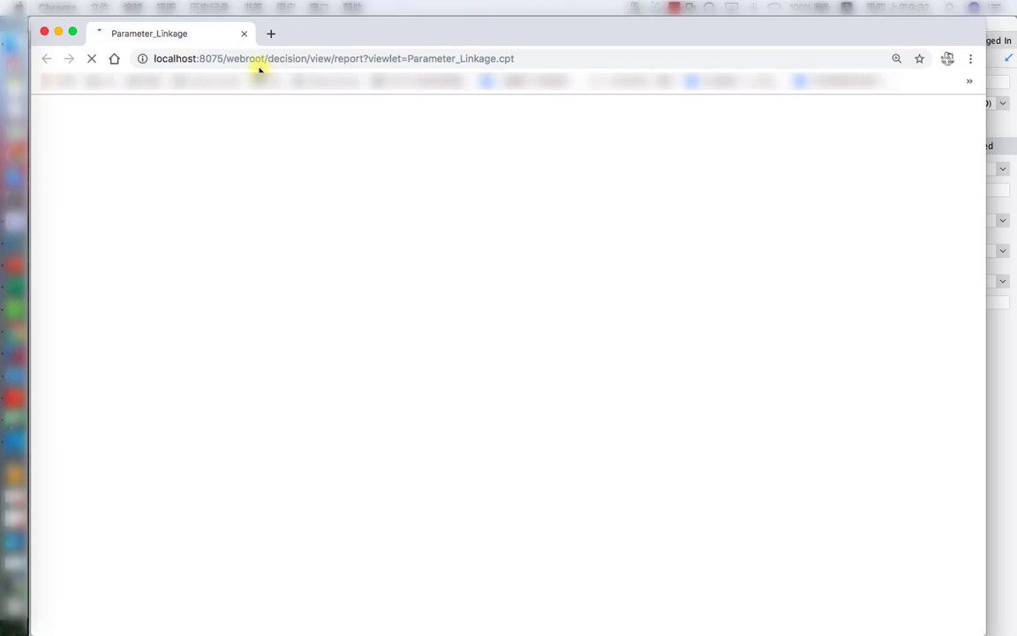
pyautogui.click(210, 151)
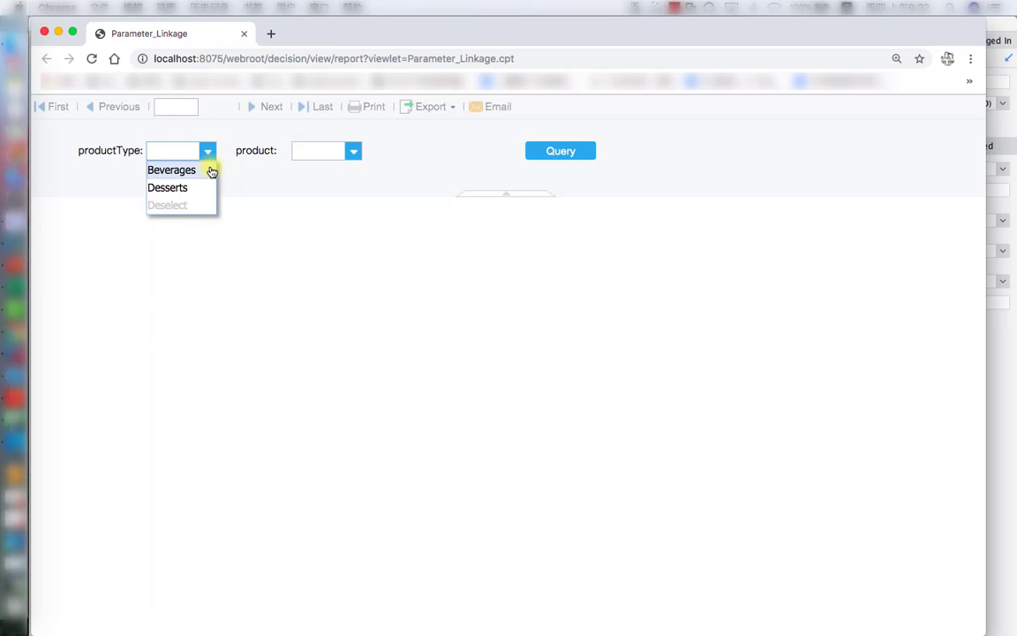
pyautogui.click(211, 170)
pyautogui.click(354, 153)
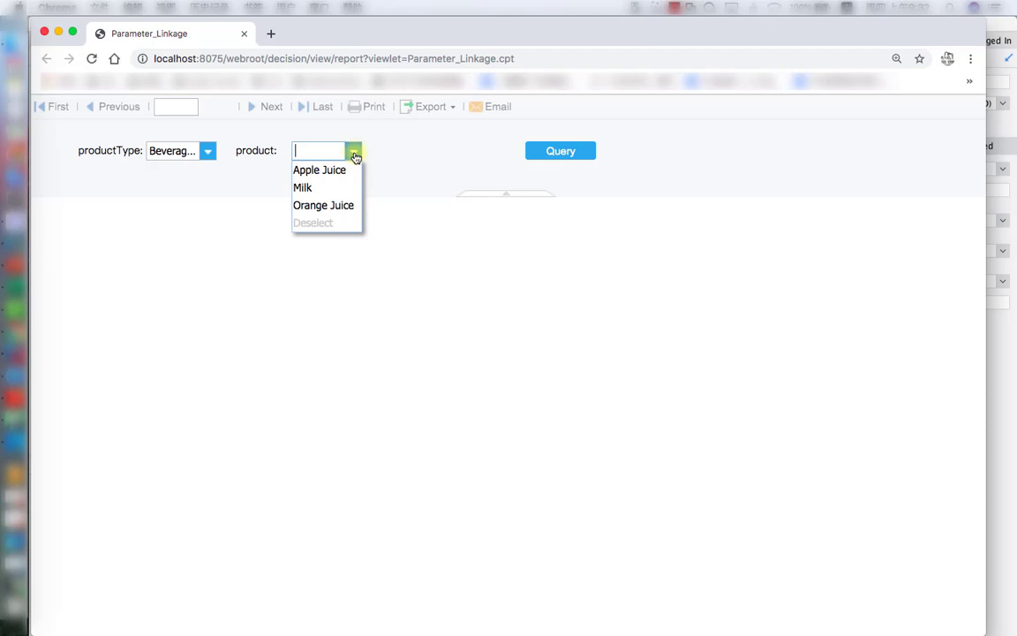
pyautogui.click(347, 168)
pyautogui.click(532, 158)
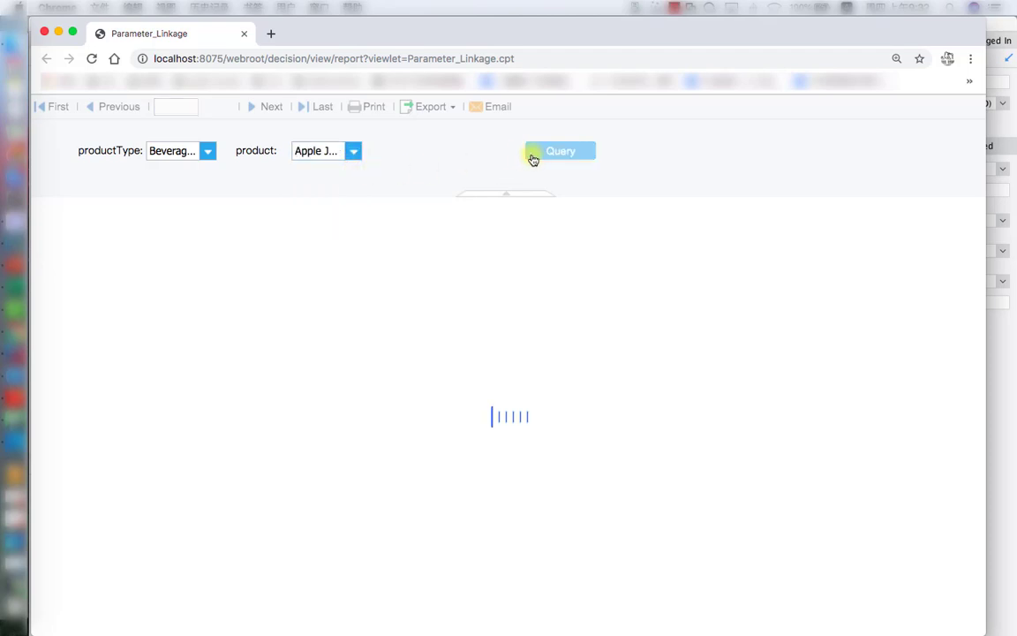
# - Query again with productType Desserts and product Chocolate
pyautogui.click(208, 153)
pyautogui.click(204, 186)
pyautogui.click(353, 153)
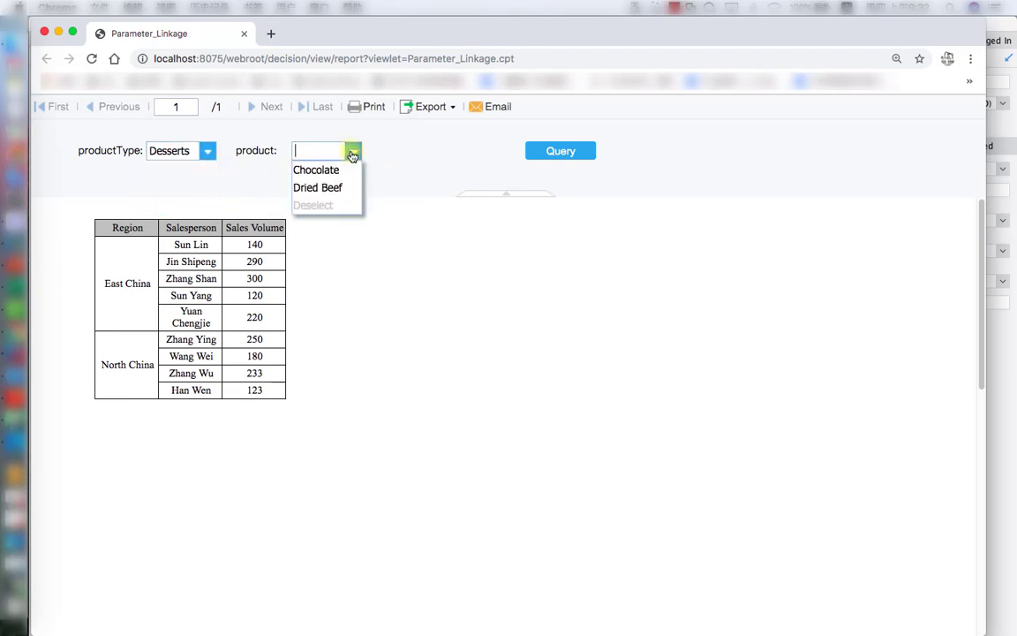
pyautogui.click(331, 170)
pyautogui.click(532, 156)
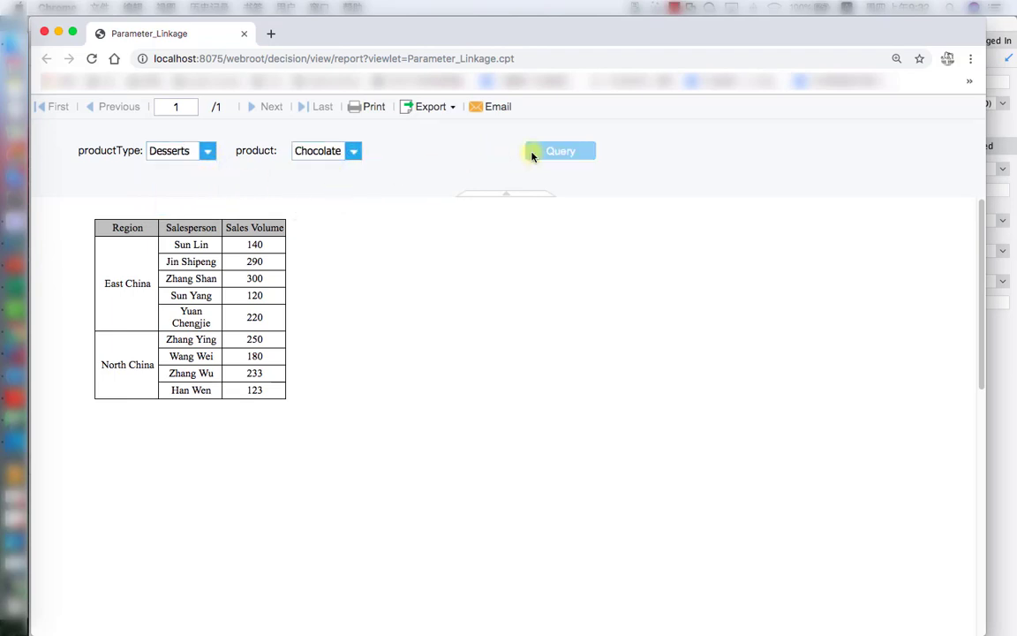